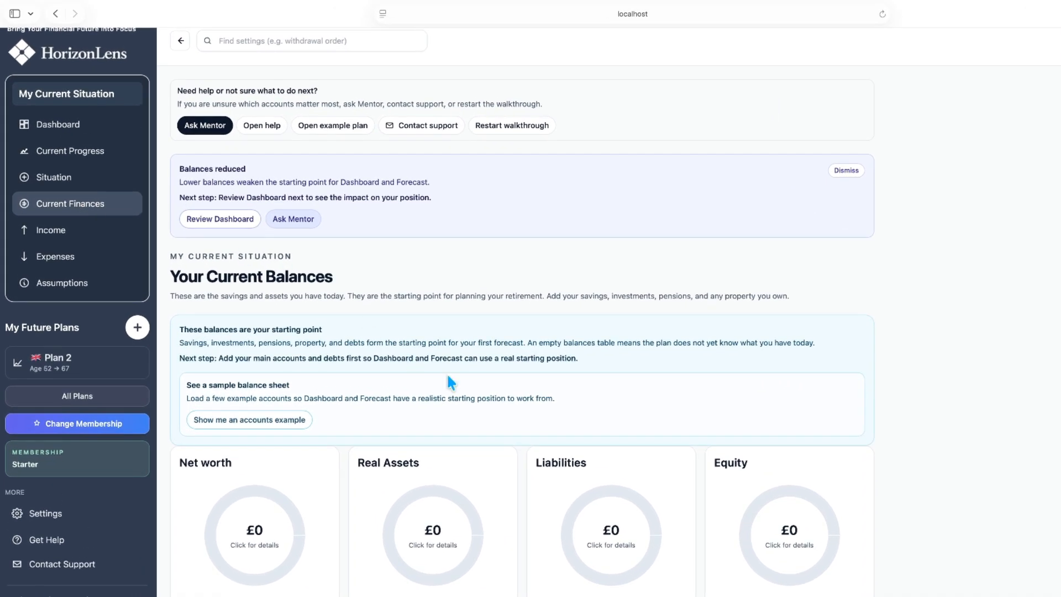
Load the example accounts into the current balances and show the pension accounts.
scroll(519, 394, down, 5)
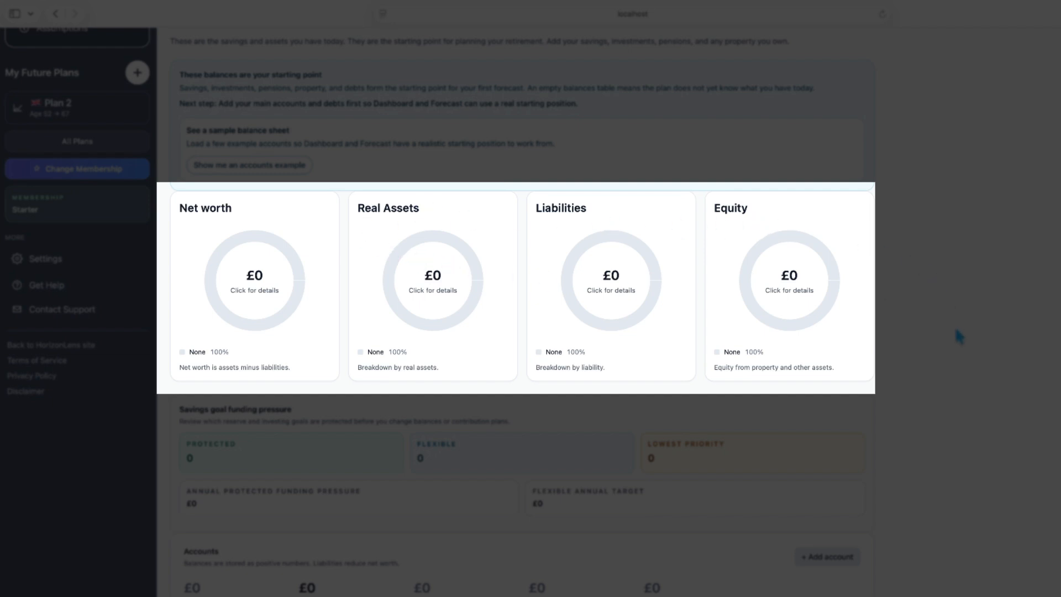
click(895, 378)
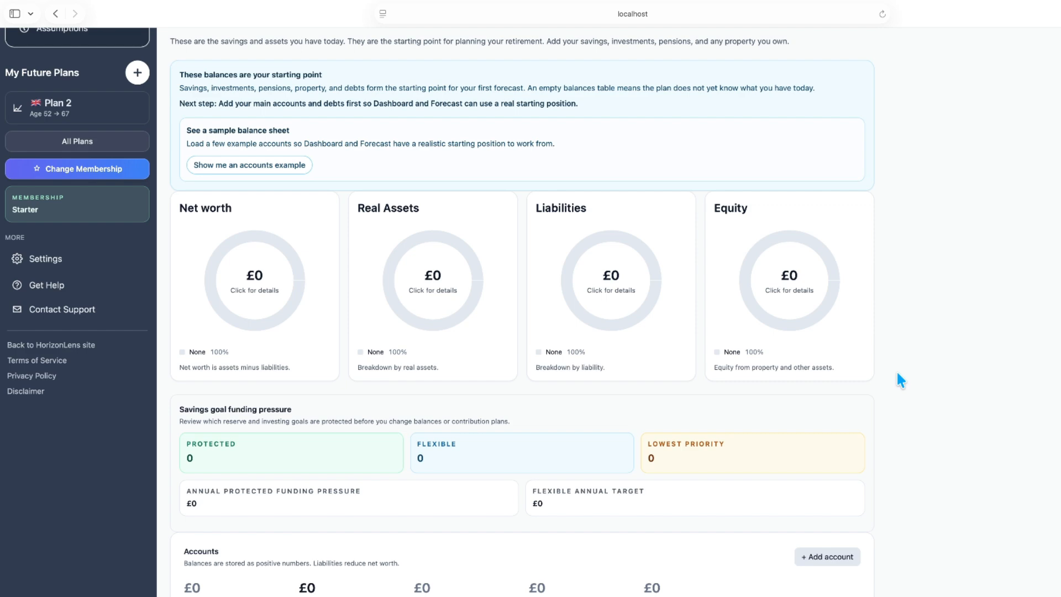
scroll(897, 373, up, 2)
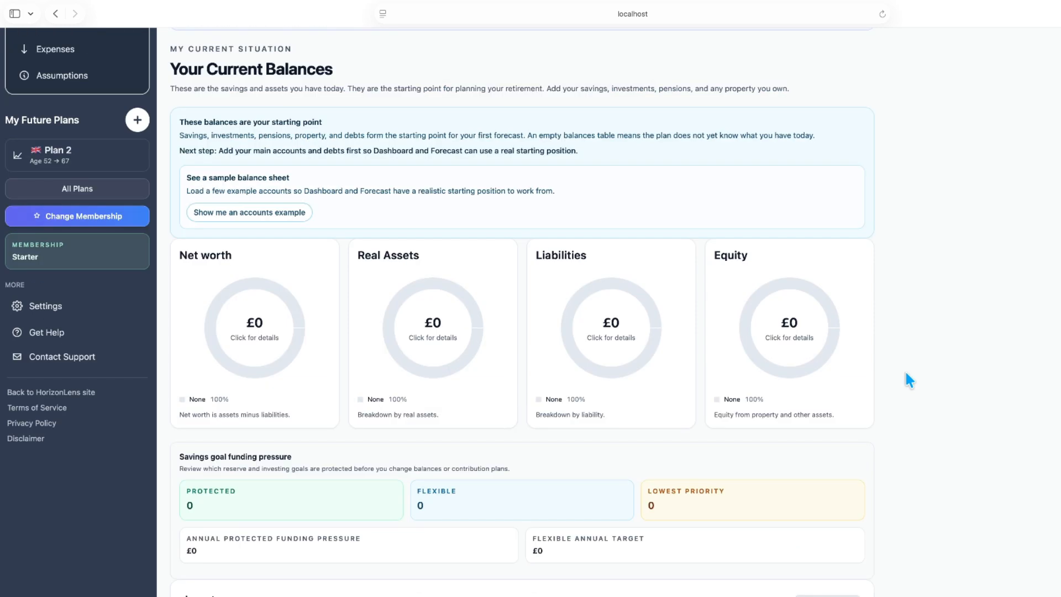
click(262, 221)
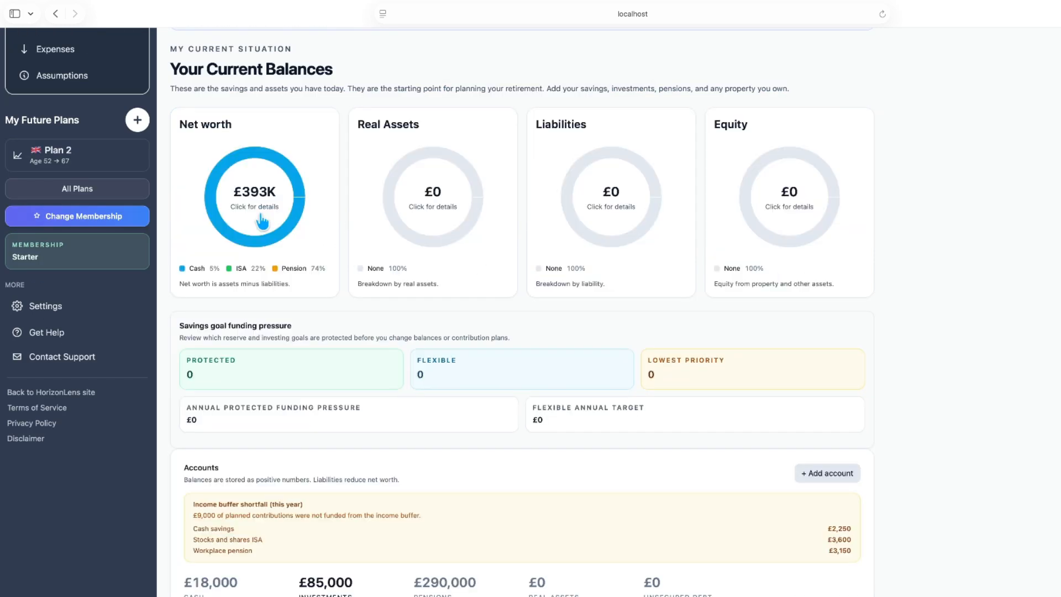
scroll(954, 359, down, 1)
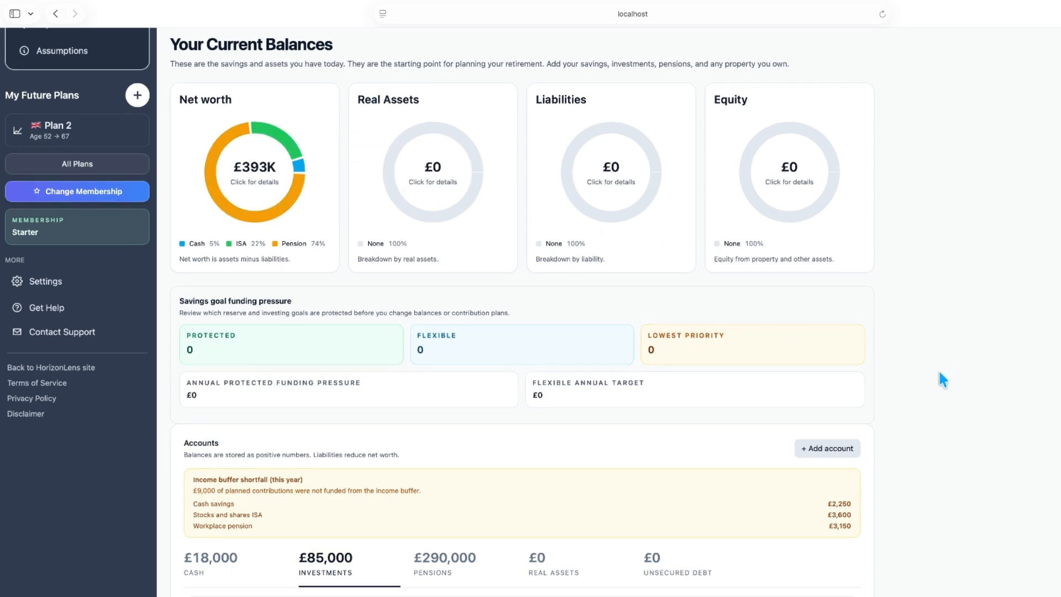
click(450, 561)
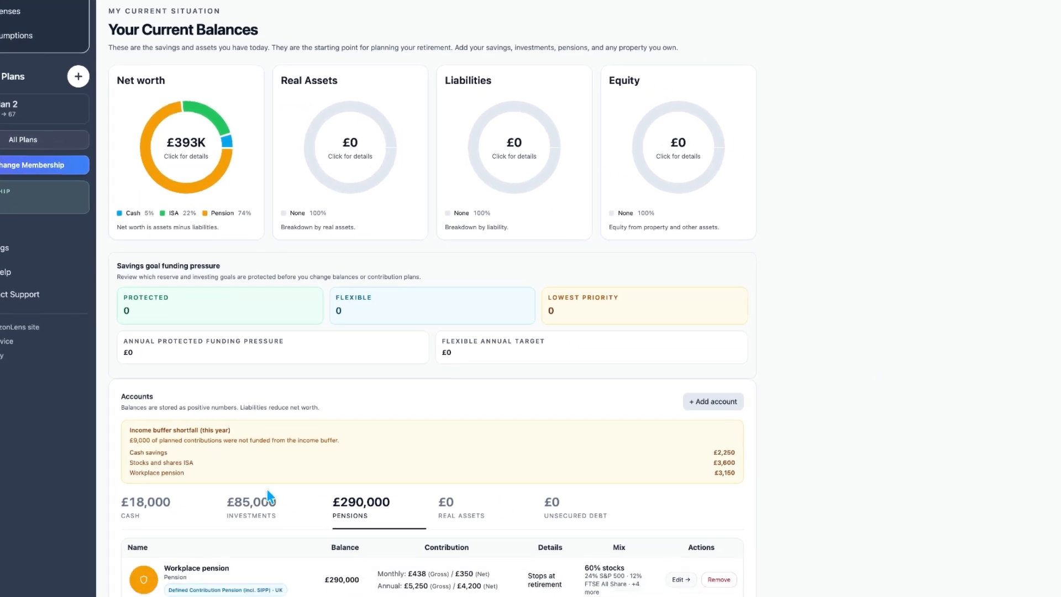
Remove the example Cash savings, Stocks and shares ISA and Workplace pension accounts.
click(155, 508)
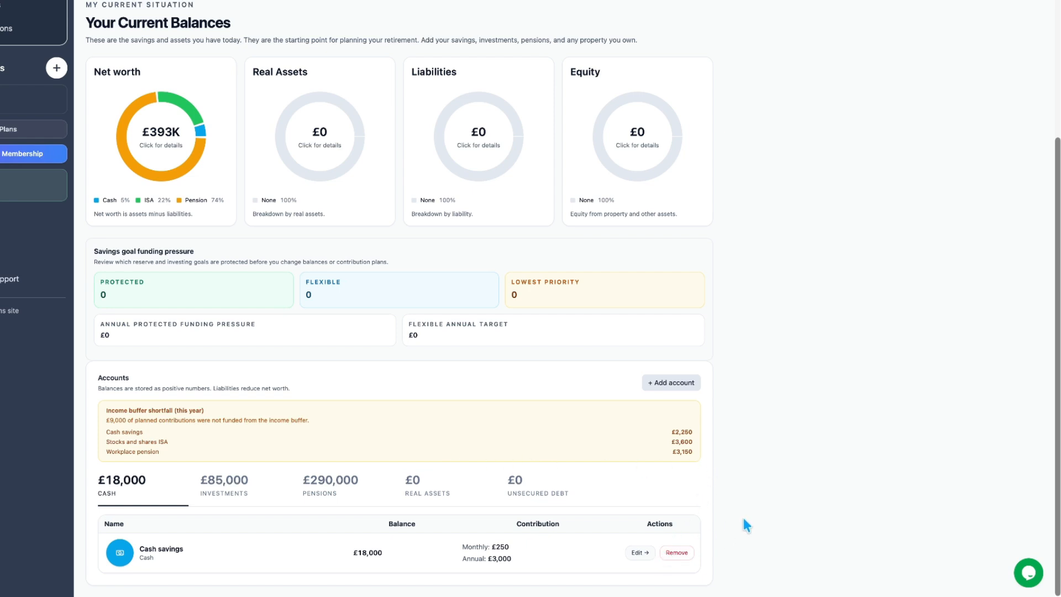
click(683, 552)
click(264, 502)
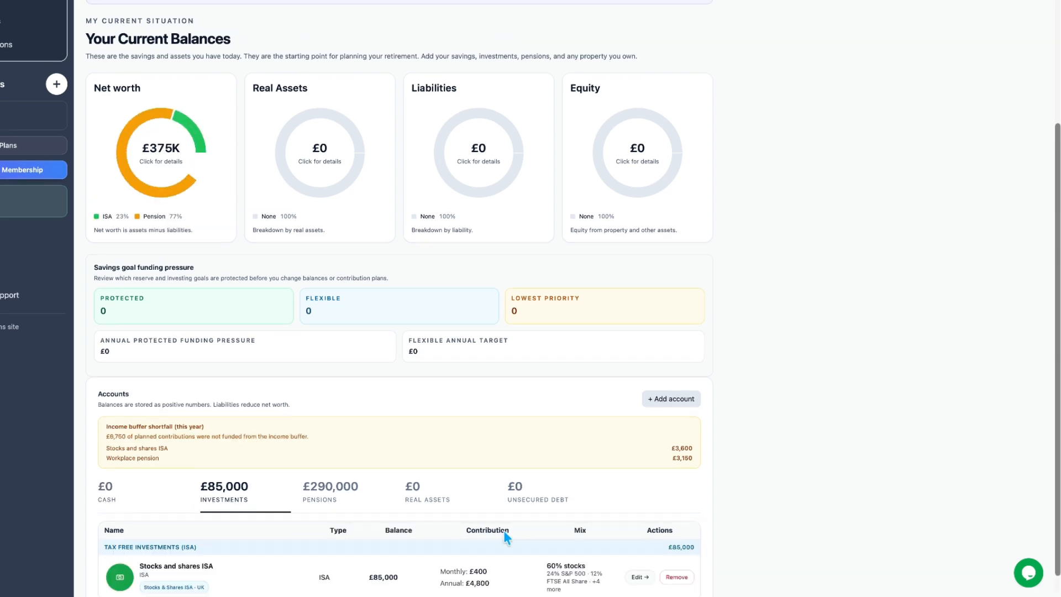
click(671, 575)
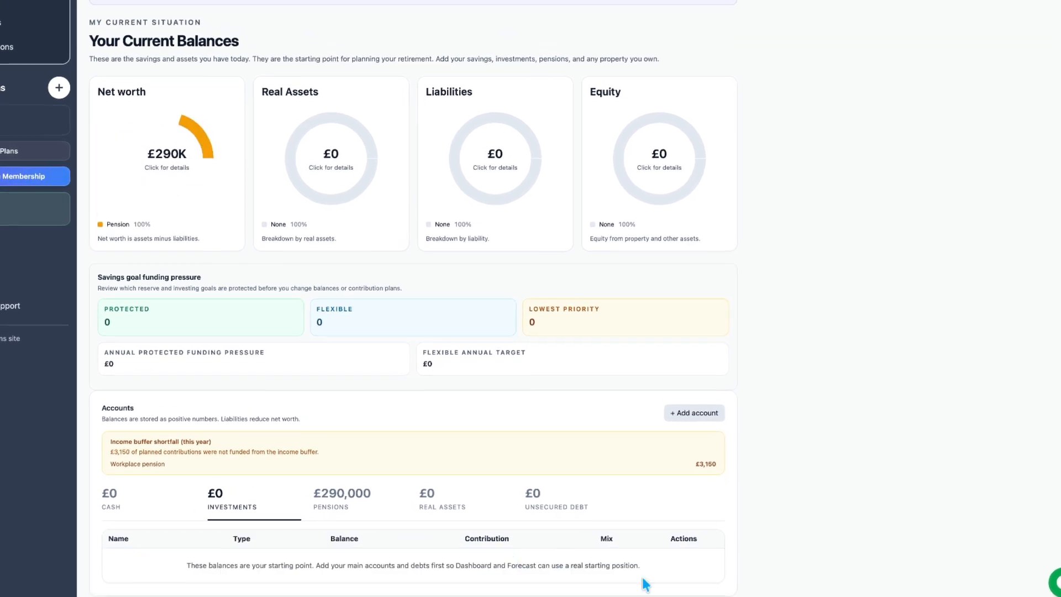
click(363, 515)
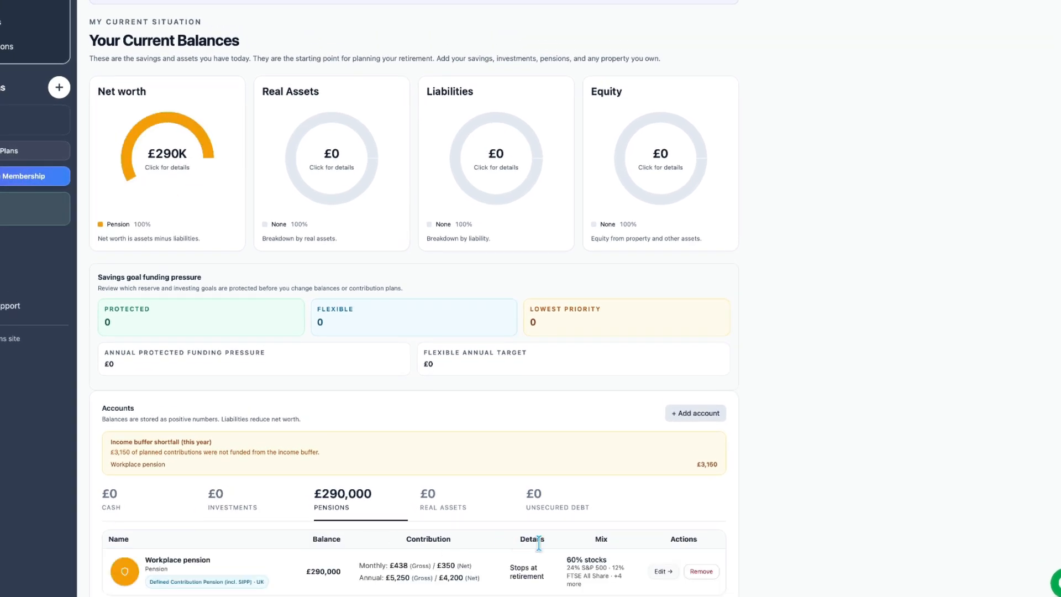
click(675, 573)
Start a new cash account under the name Cash account and set its balance to 30000.
scroll(773, 437, down, 3)
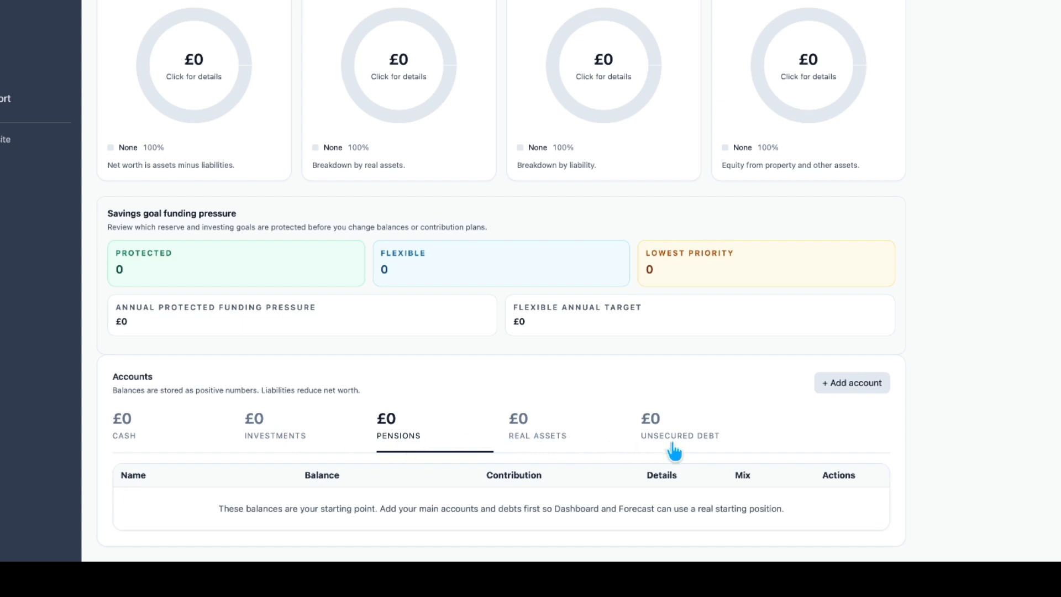
click(148, 436)
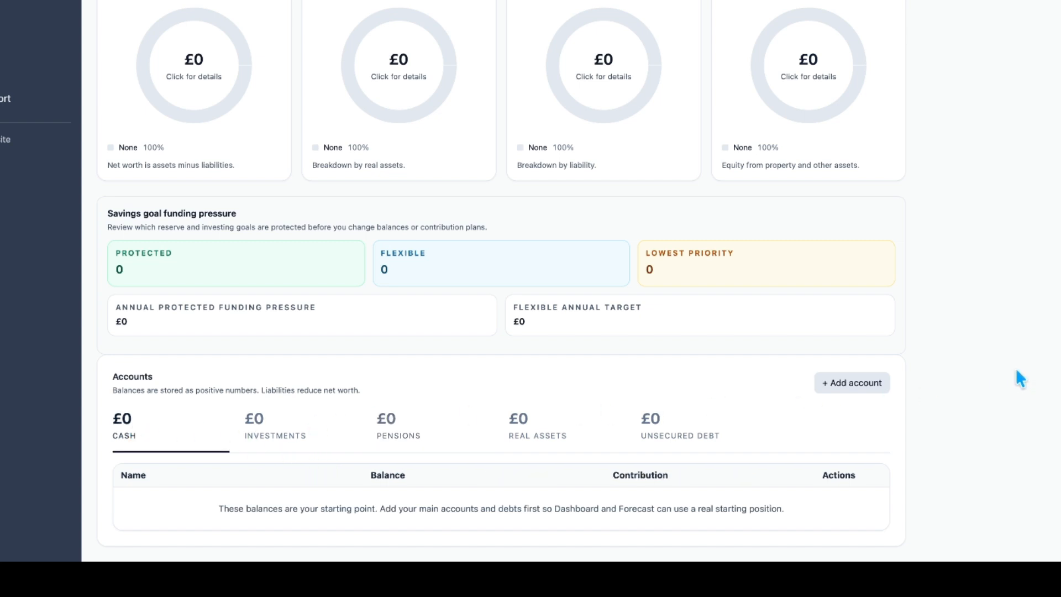
click(848, 395)
click(576, 231)
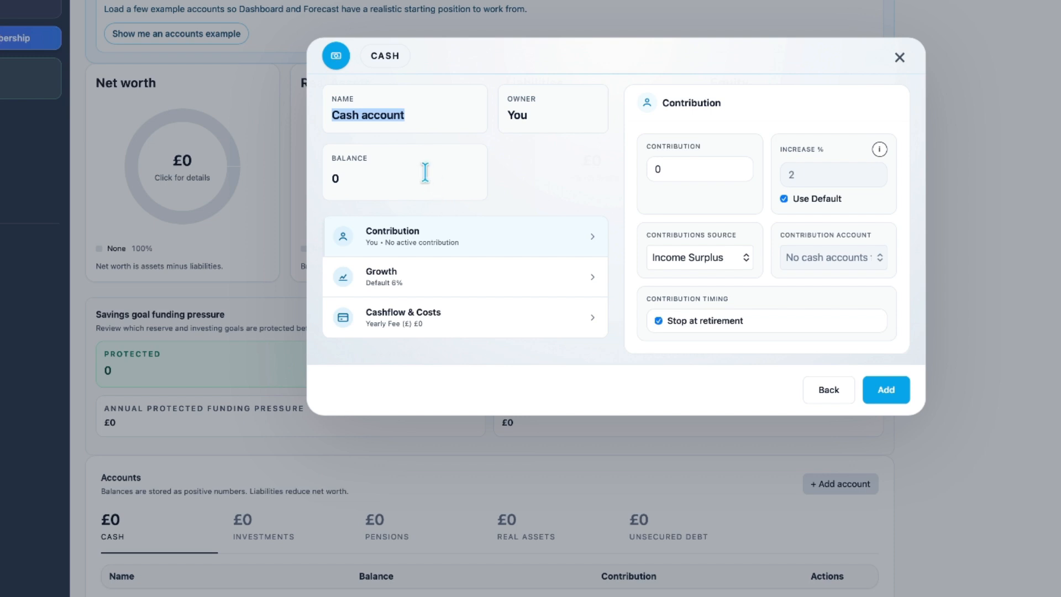
click(424, 112)
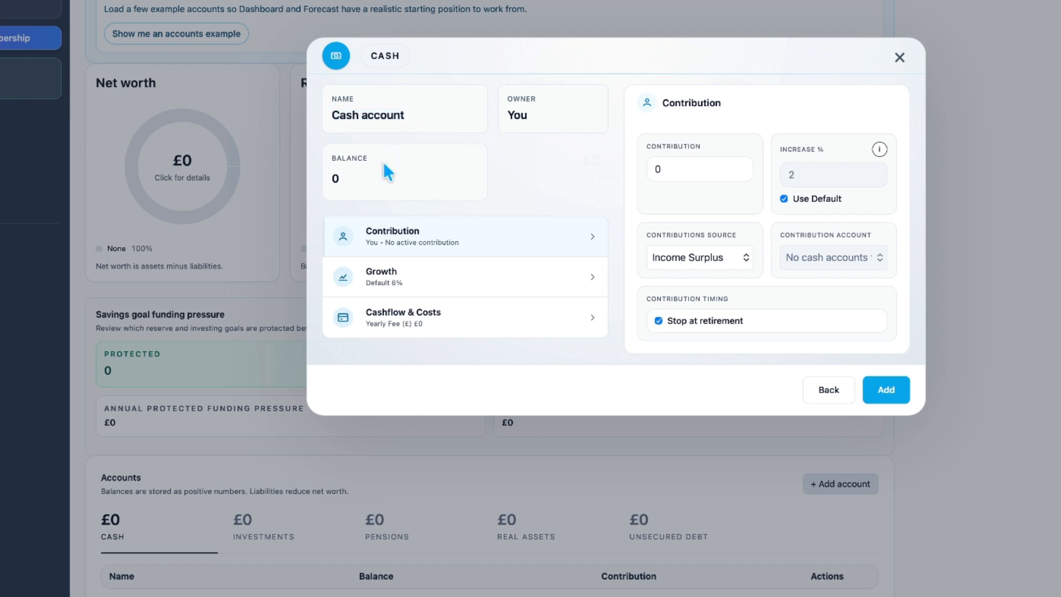
drag(372, 176, 282, 177)
text(30000)
Set the cash account's contribution to 50 and replace the default yearly increase with 0%.
drag(670, 168, 622, 169)
text(50)
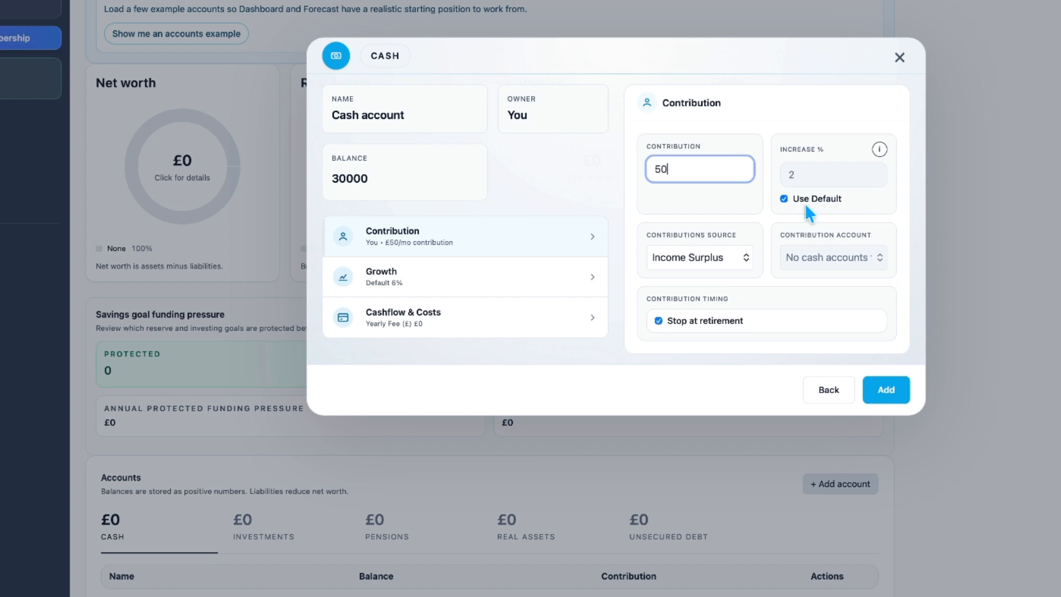
click(784, 198)
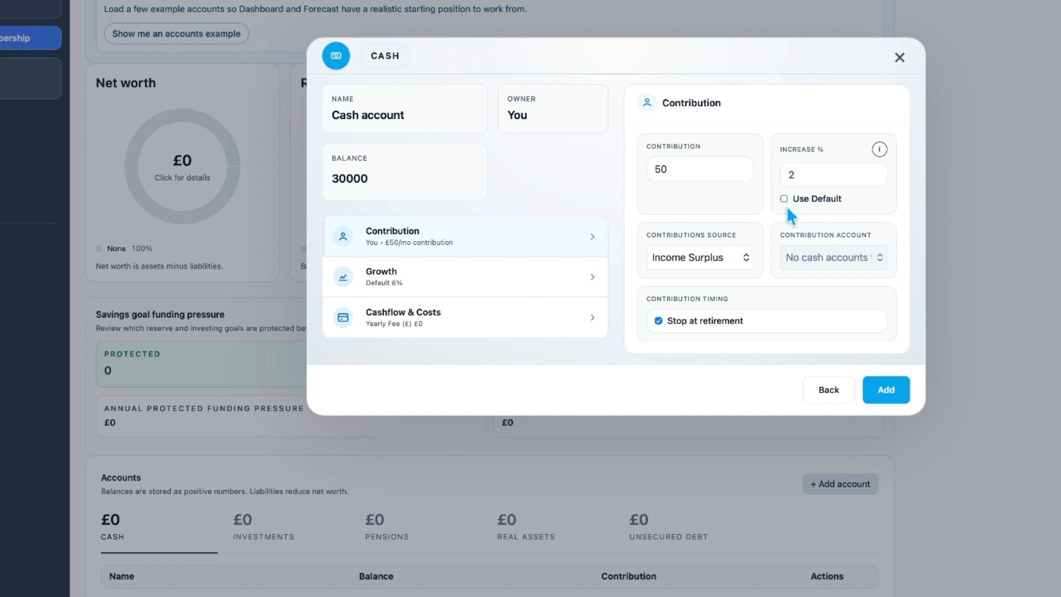
double_click(785, 175)
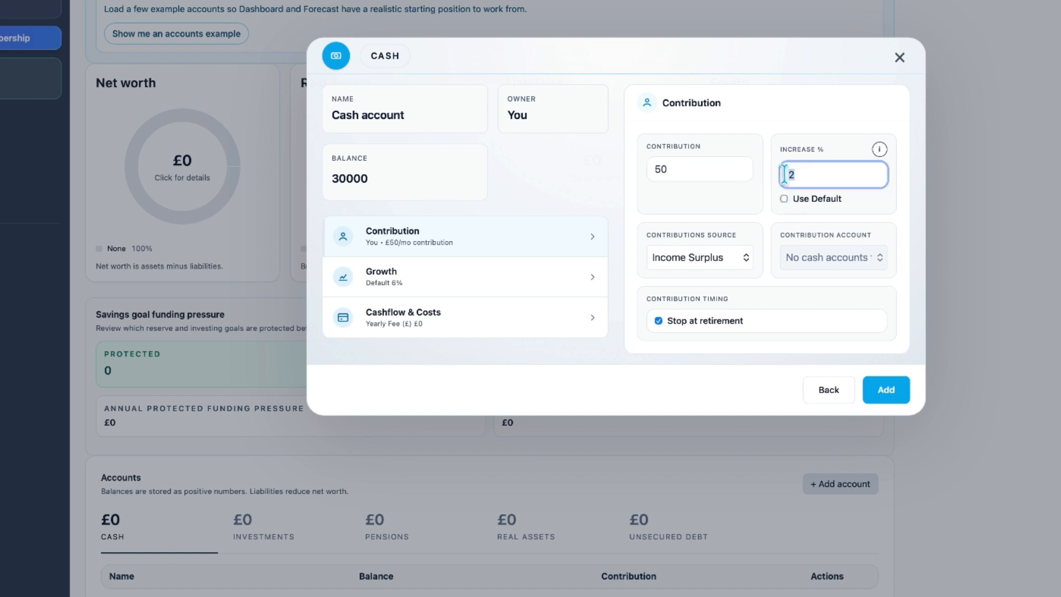
text(4)
key(BackSpace)
text(5)
key(BackSpace)
text(0)
Try a contribution end age of 70 instead of stopping at retirement.
click(658, 320)
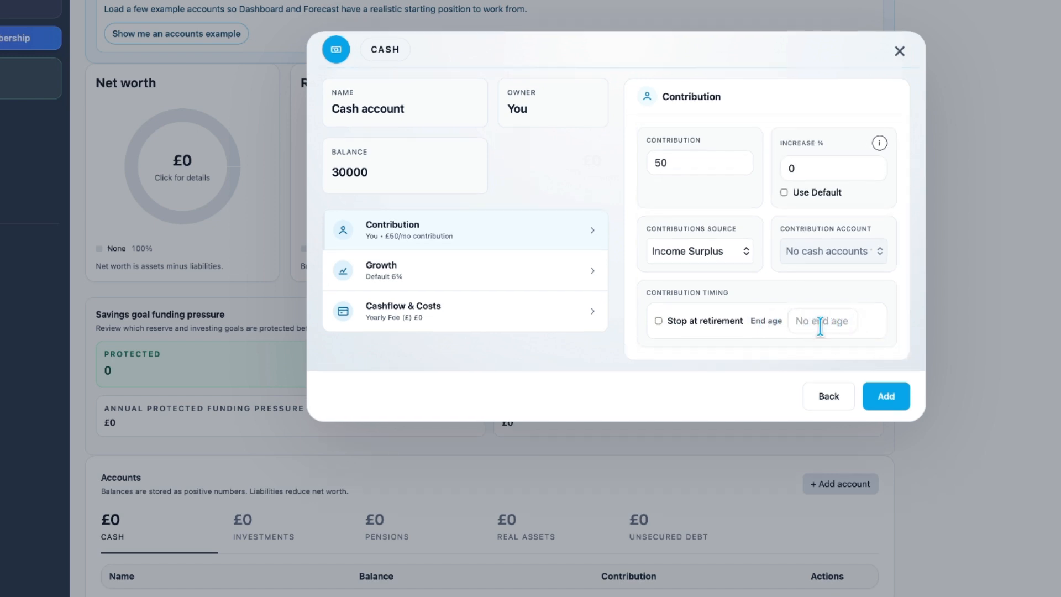
click(821, 324)
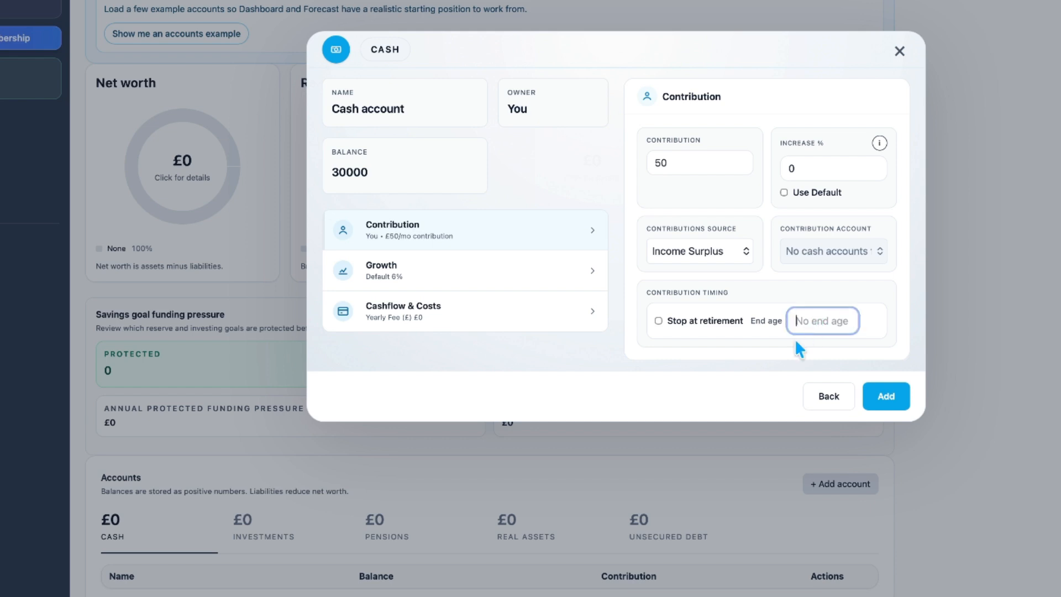
text(70)
key(BackSpace)
key(BackSpace)
click(658, 317)
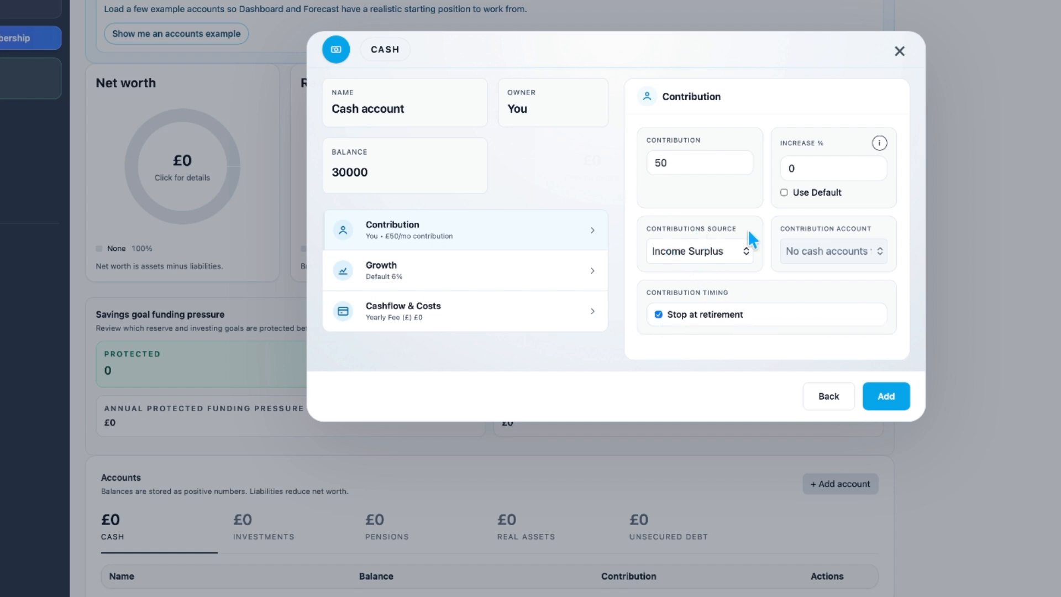
Override the cash account's default growth with a rate of 2.7%.
click(575, 276)
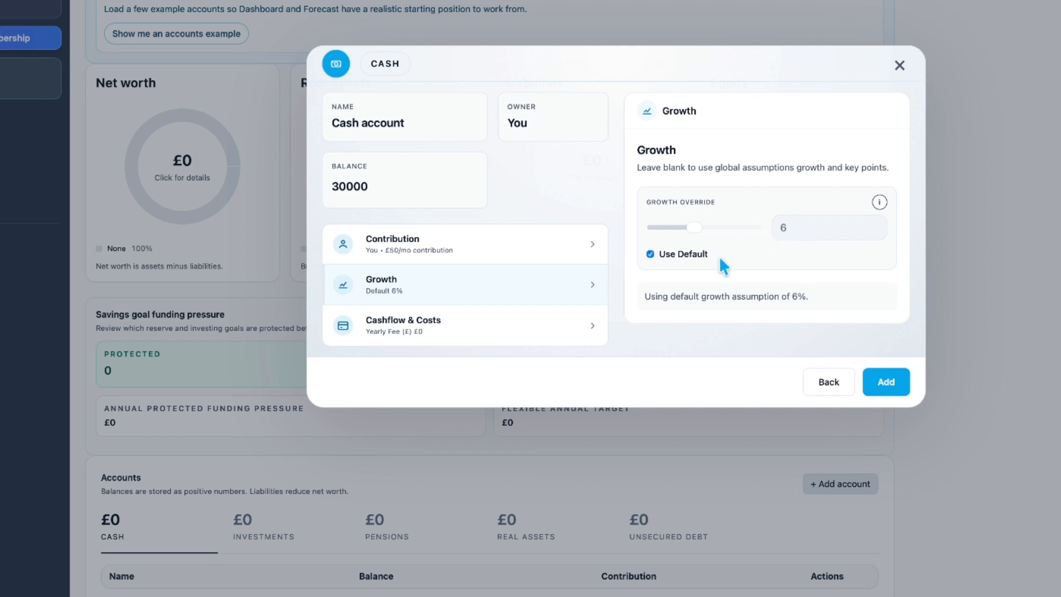
click(653, 254)
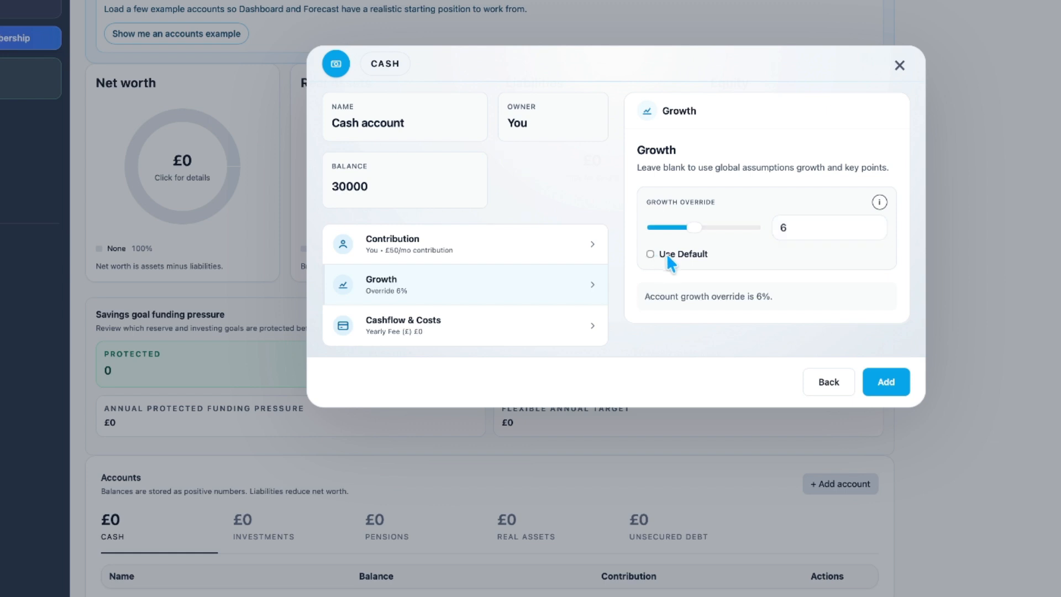
drag(690, 231, 671, 225)
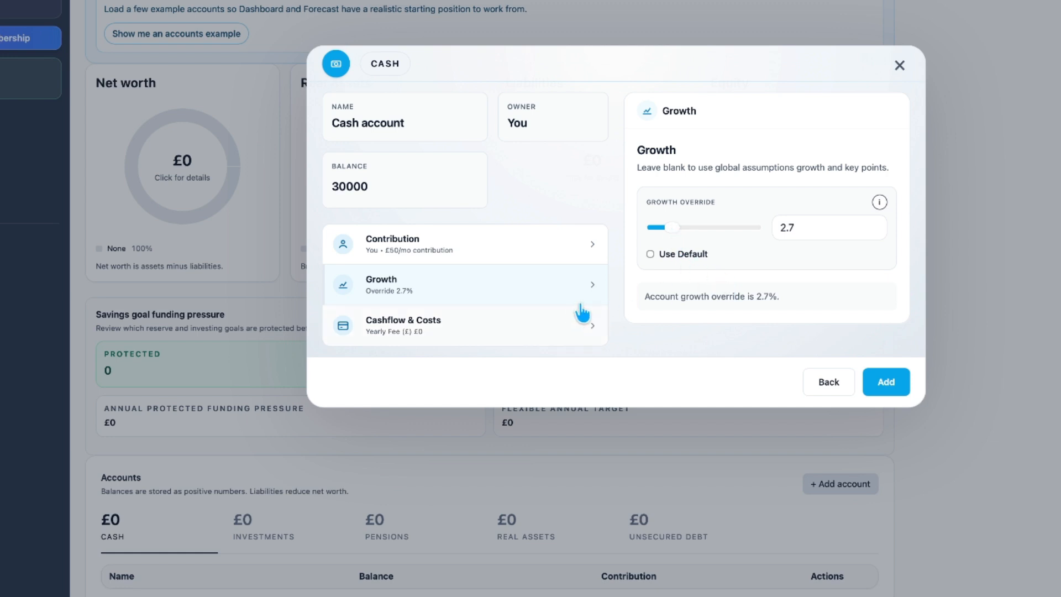
Change the cash account's fee type to Monthly Fee in its cashflow and costs settings.
click(502, 334)
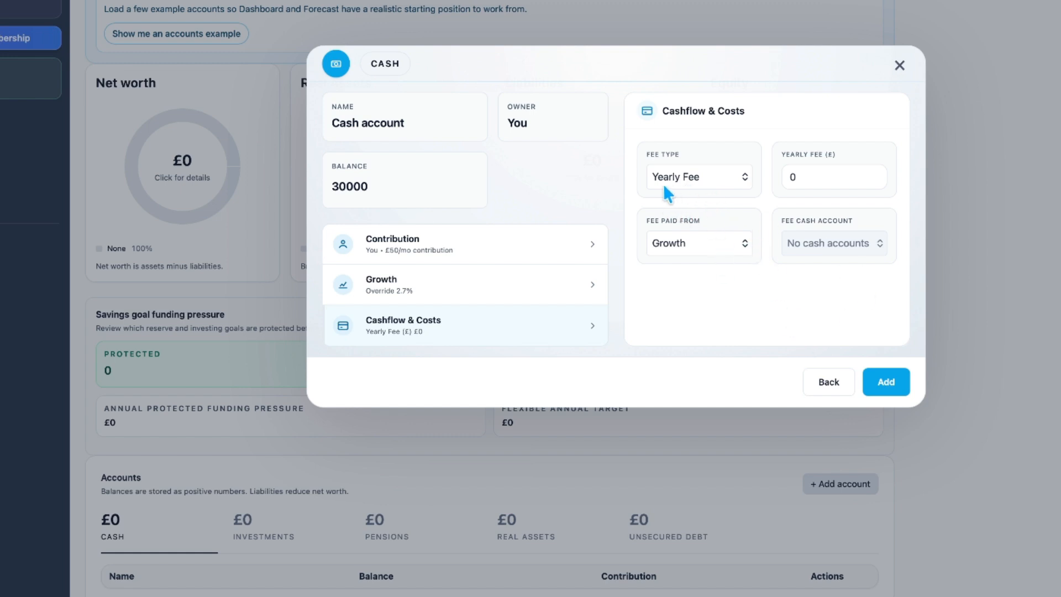
click(717, 182)
click(817, 178)
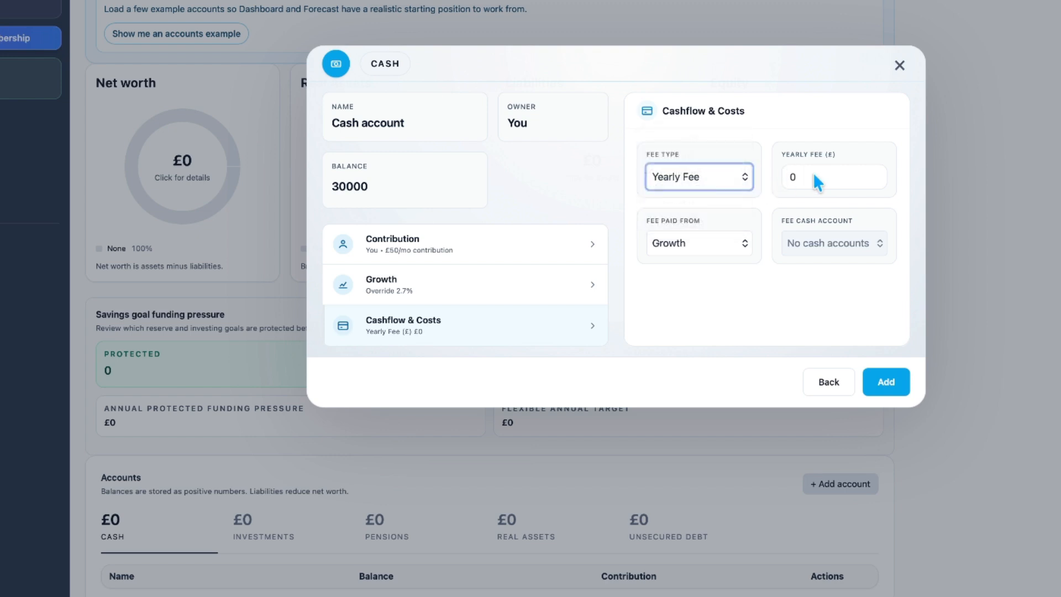
click(743, 176)
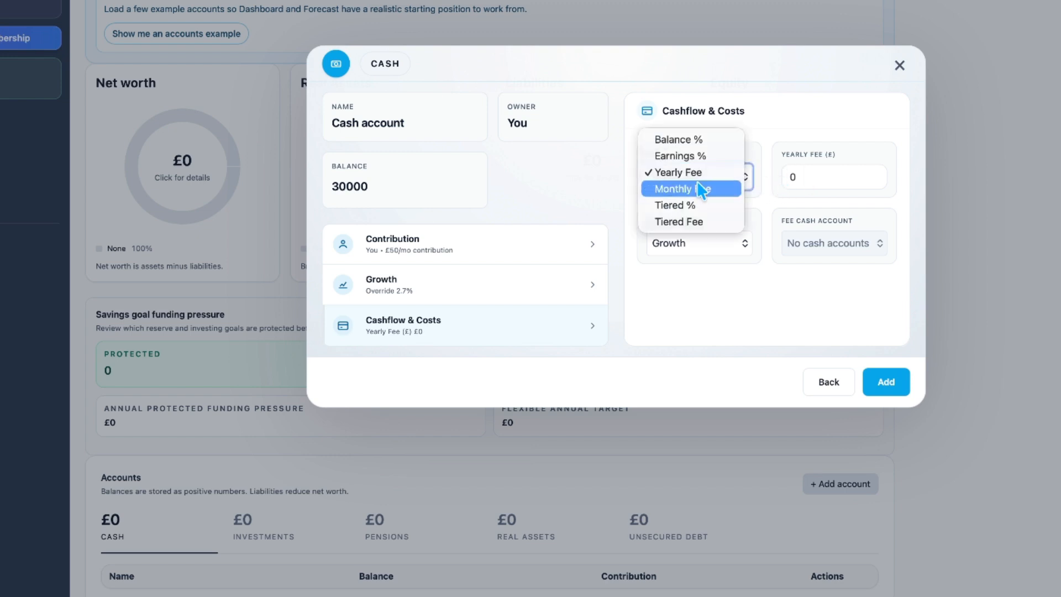
click(701, 187)
click(701, 181)
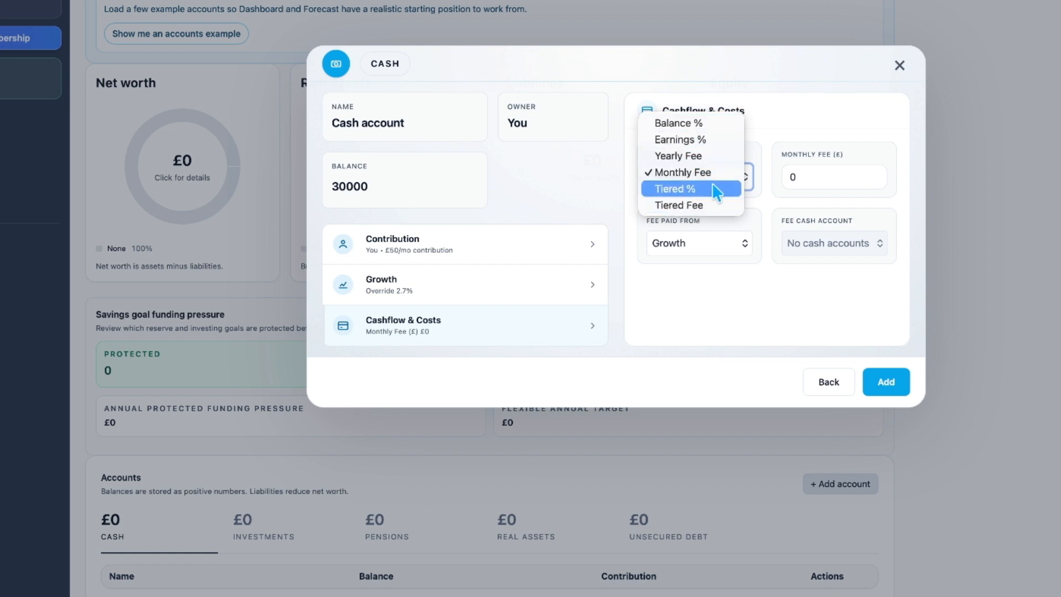
click(714, 279)
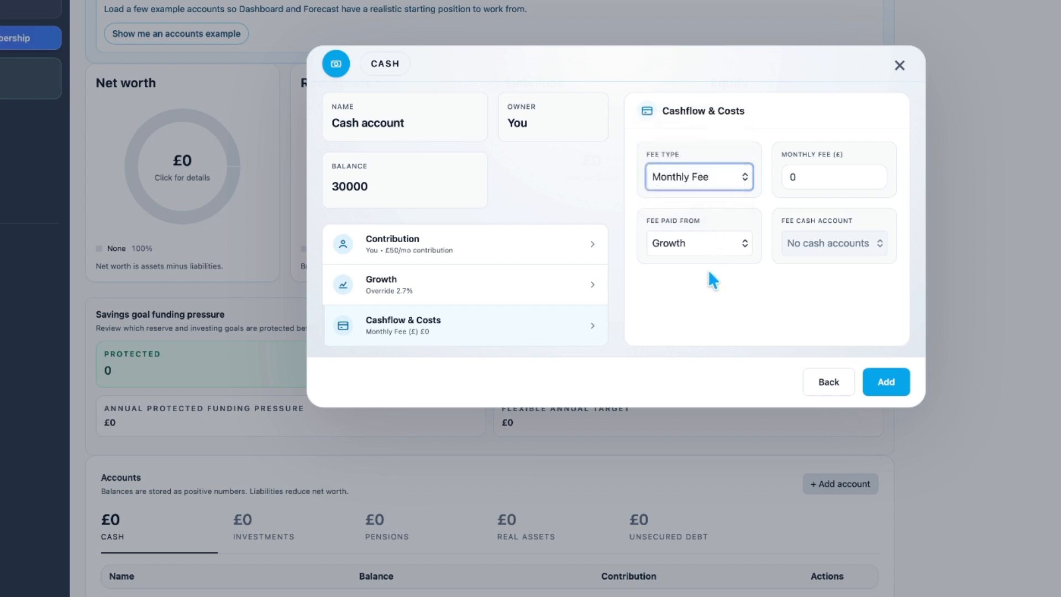
Keep Growth as the source the fee is paid from and add the cash account.
click(698, 244)
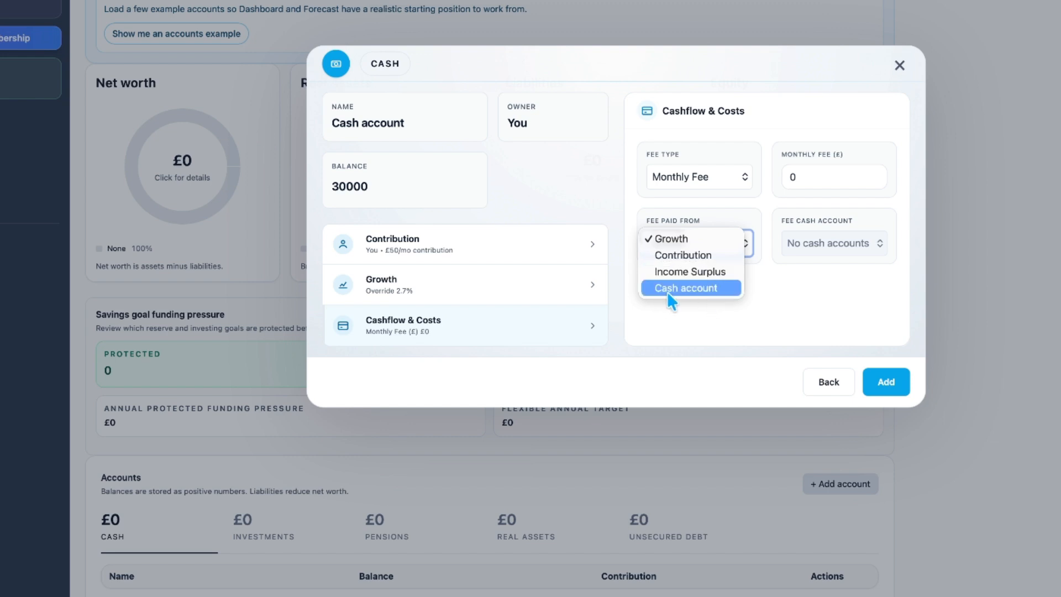
click(813, 289)
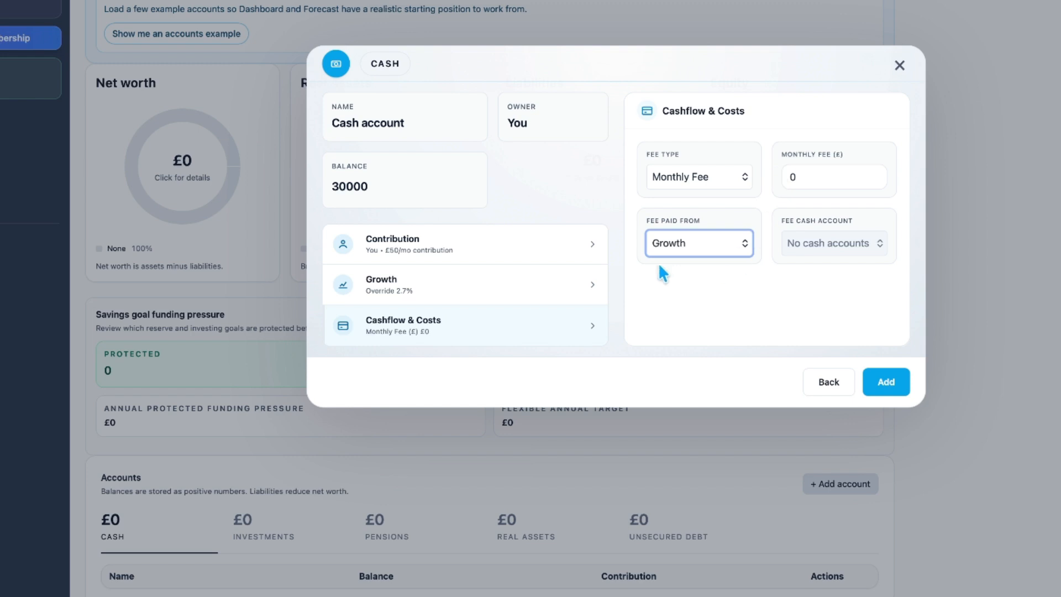
click(878, 383)
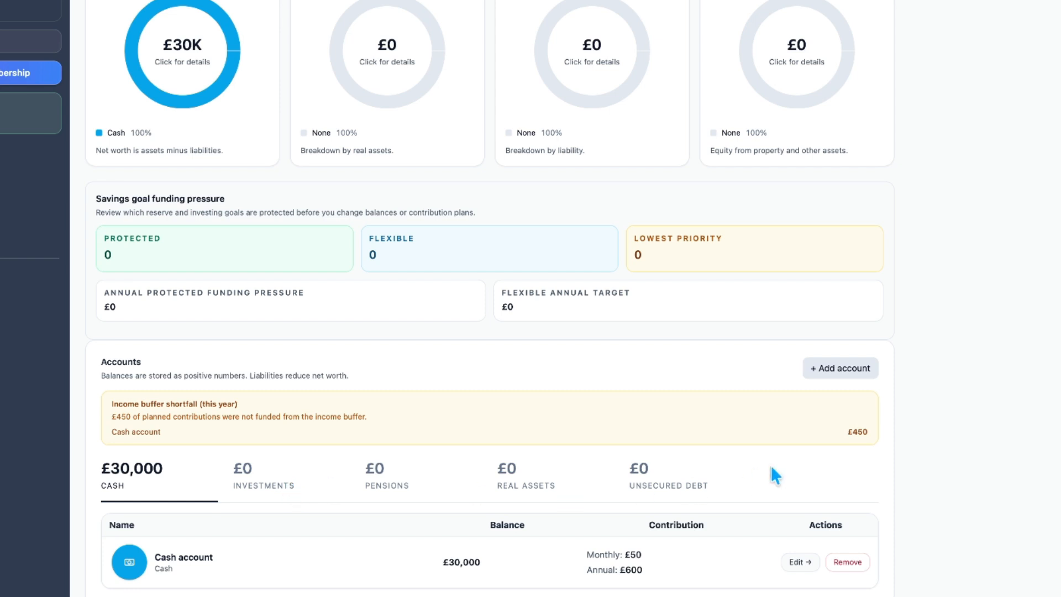
Start adding an investment account and set the product country to United States.
click(264, 486)
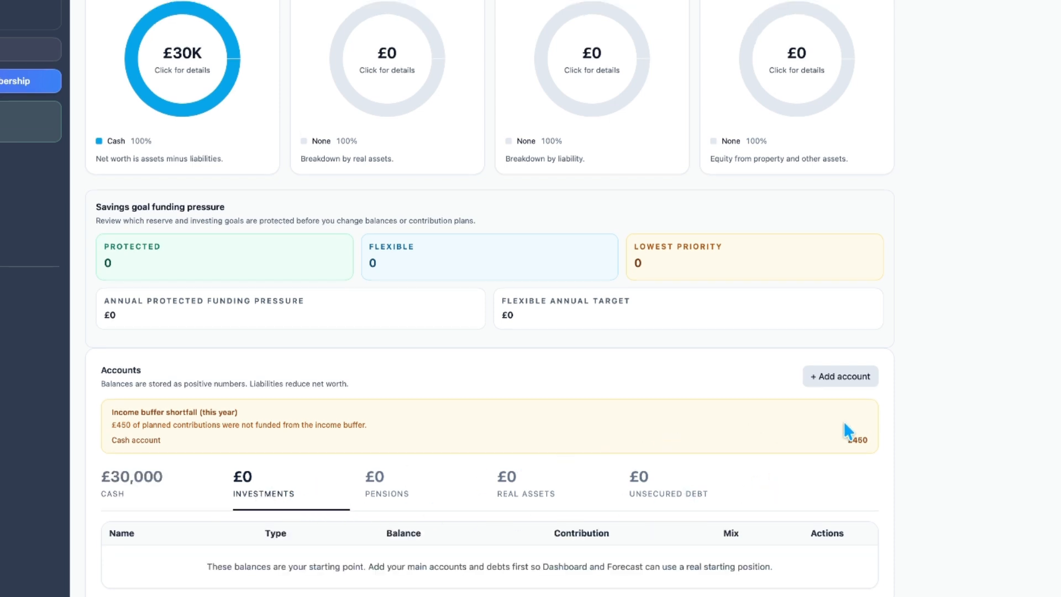
click(843, 382)
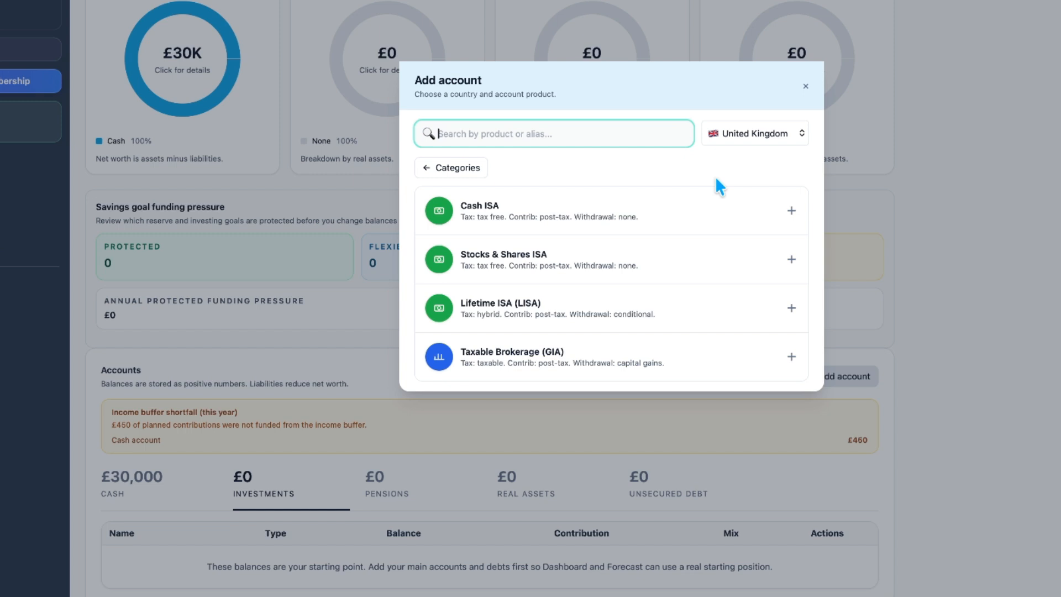
click(771, 140)
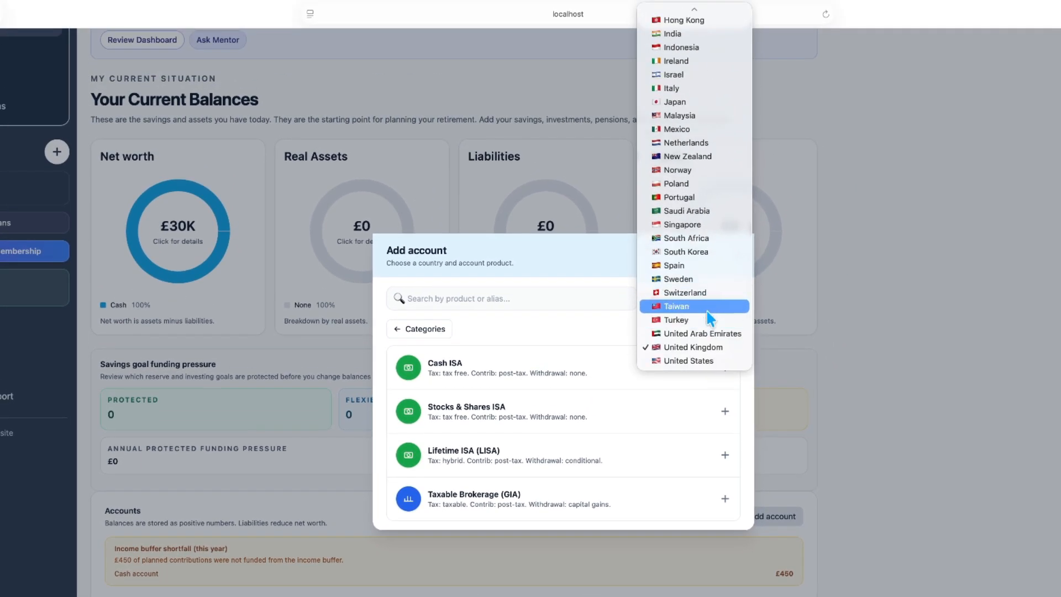
click(697, 360)
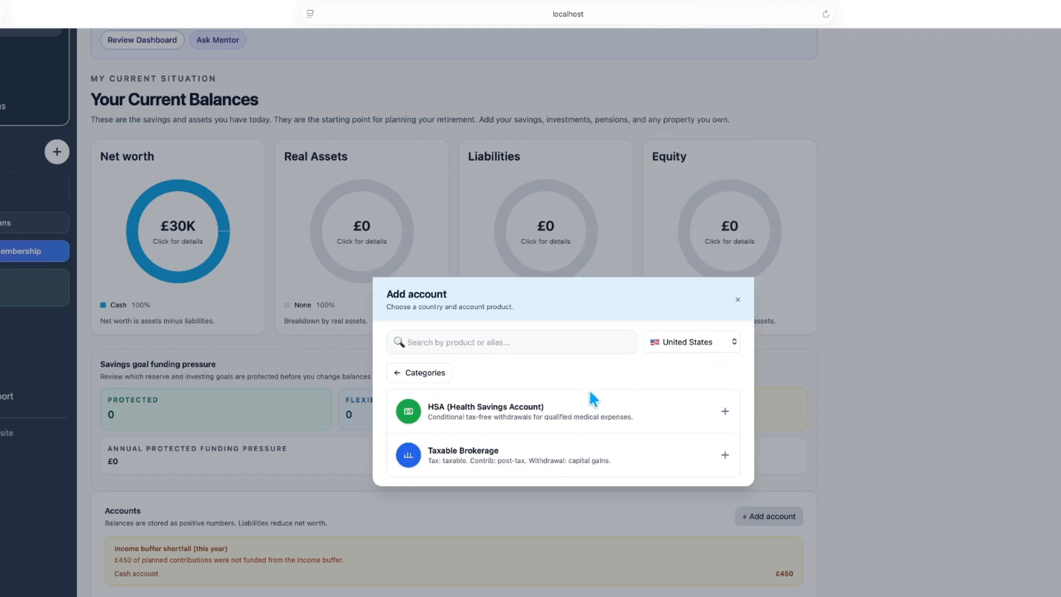
Check which investment account products are offered for Brazil and for Canada.
click(718, 341)
scroll(735, 265, up, 5)
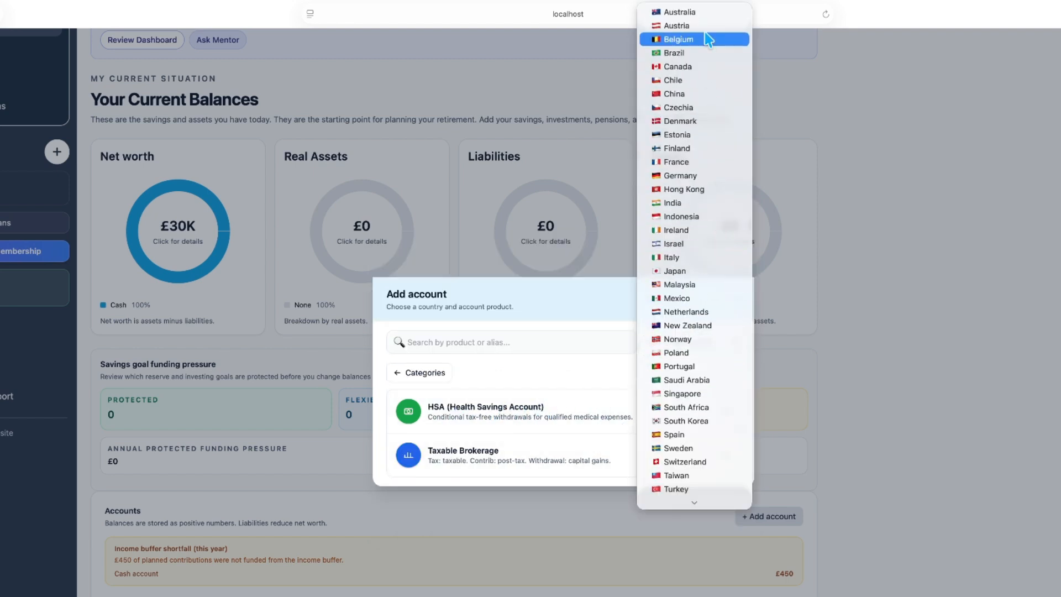
click(692, 52)
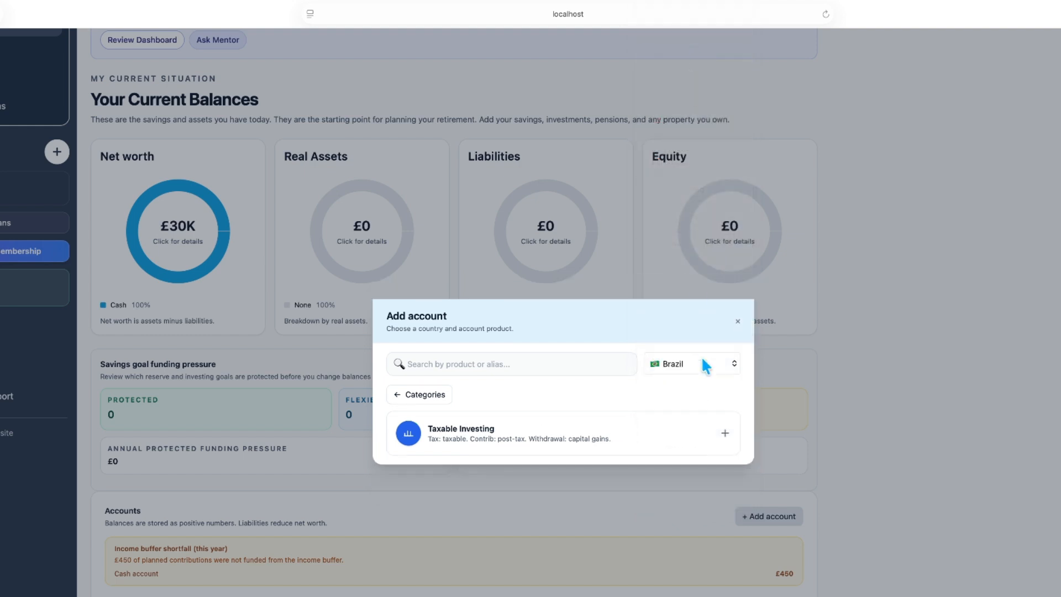
click(707, 368)
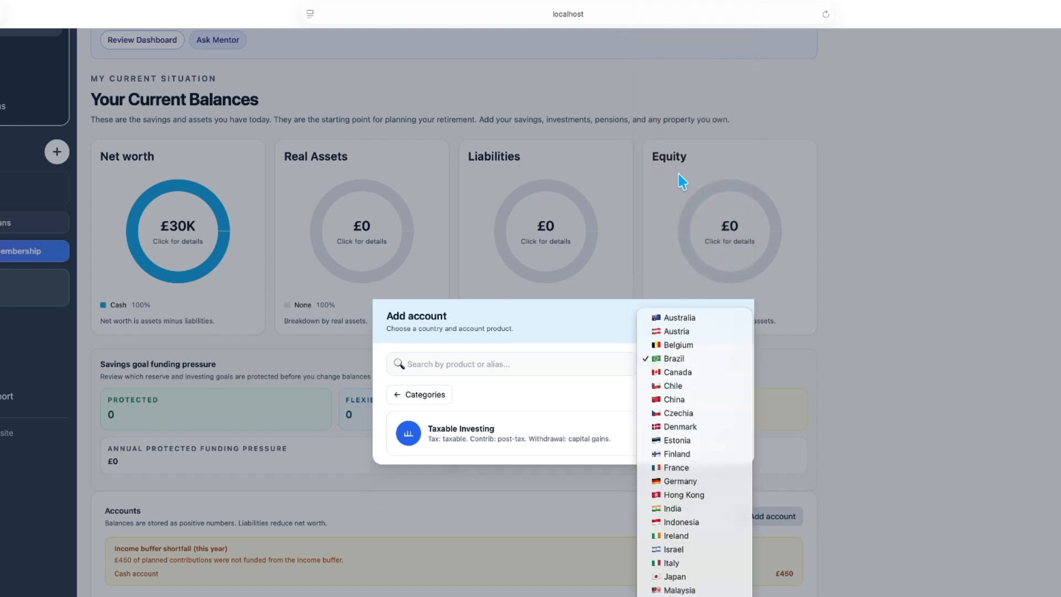
click(692, 373)
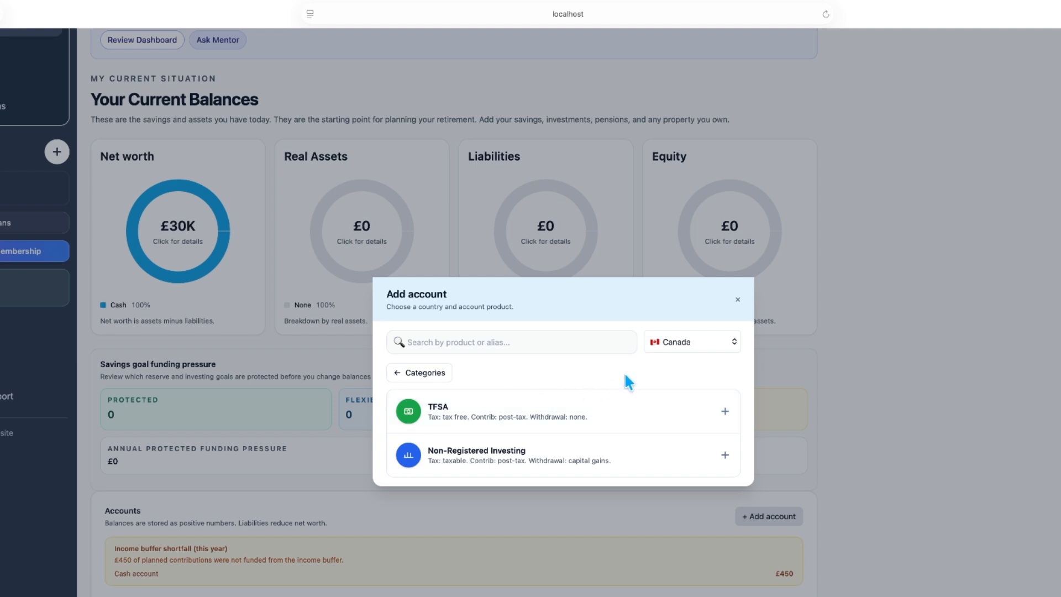
Choose the United Kingdom's Stocks & Shares ISA as the investment account and set its balance to 50000.
click(692, 341)
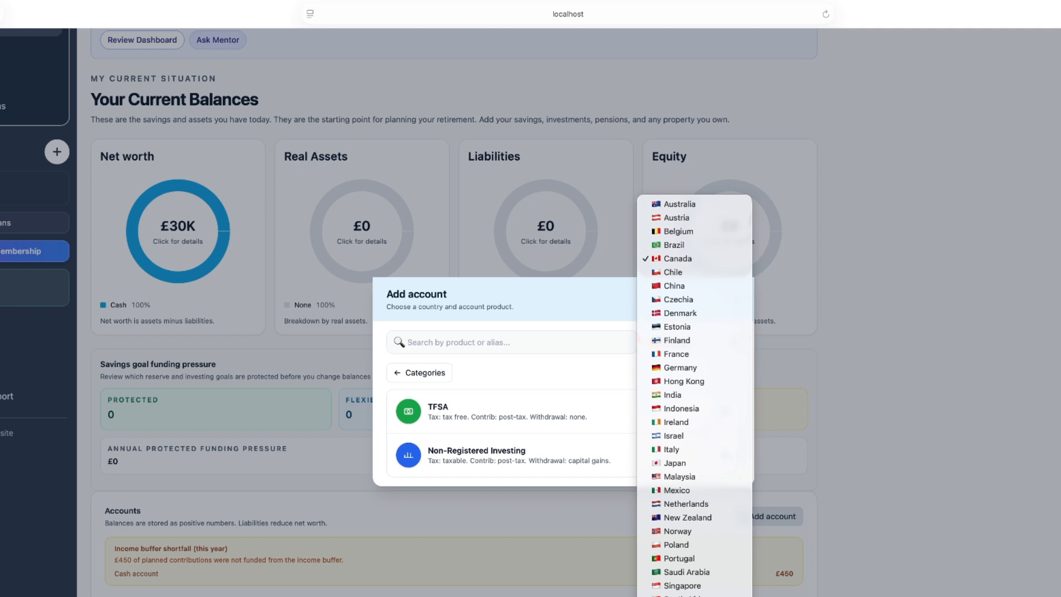
click(663, 595)
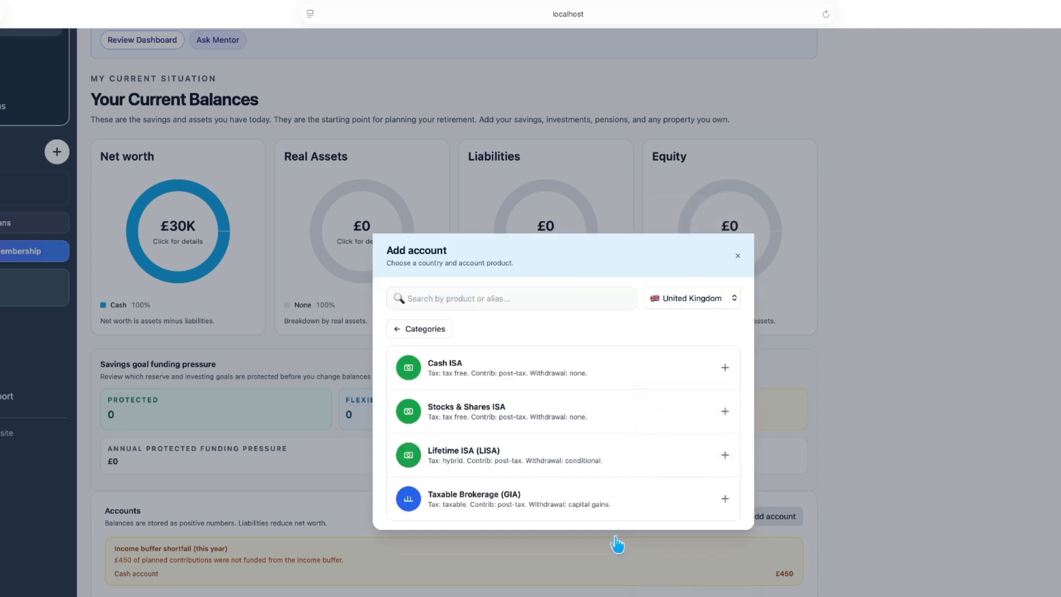
click(724, 411)
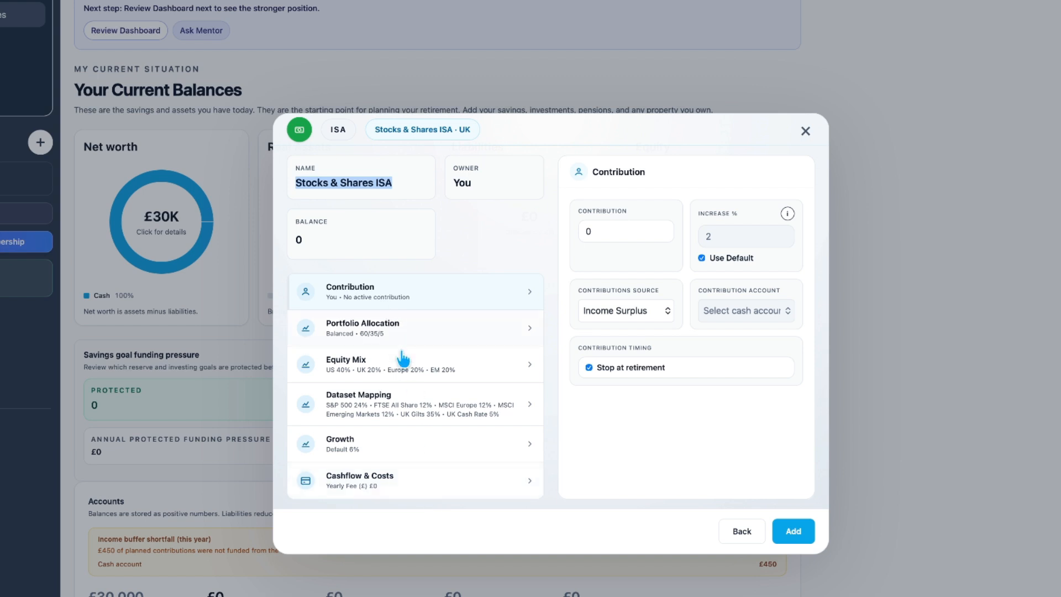
click(331, 242)
drag(331, 242, 272, 241)
text(50000)
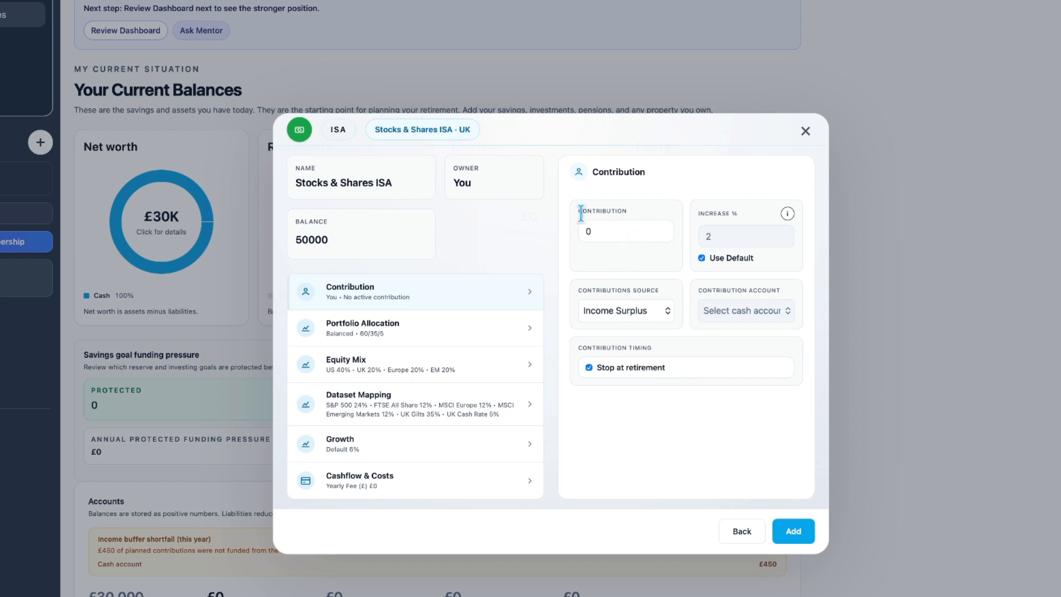
Review the ISA's growth, fee type and portfolio allocation settings, keep Yearly Fee and the Balanced preset, and add the account.
click(451, 458)
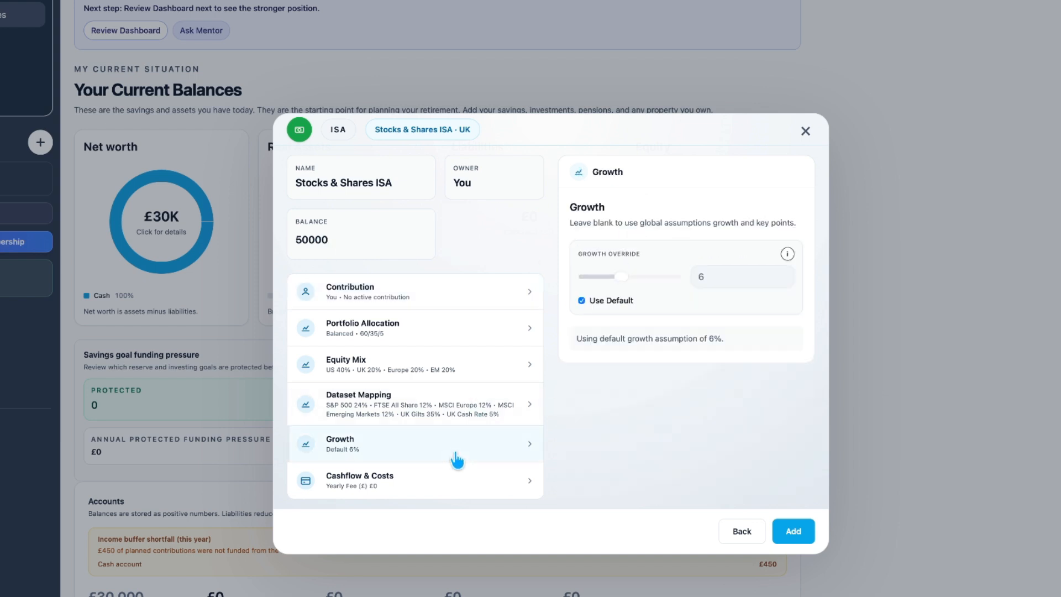
click(454, 484)
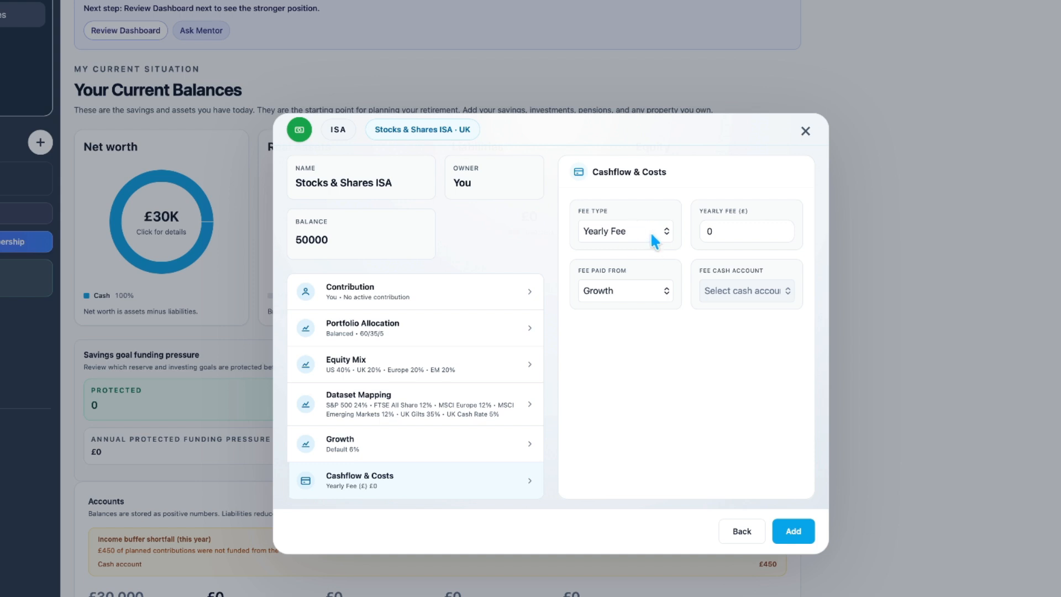
click(620, 233)
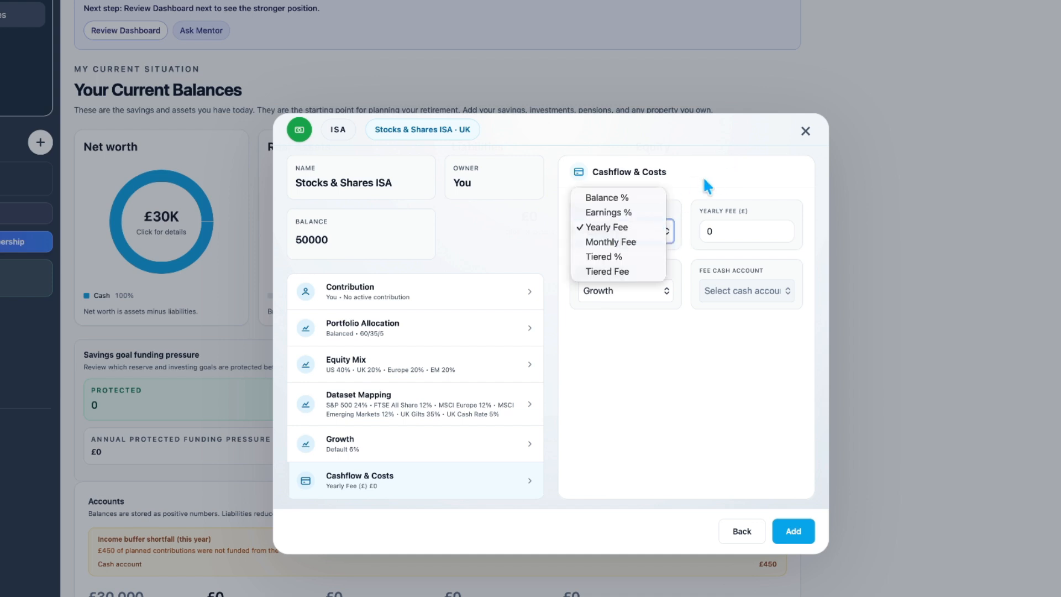
click(660, 231)
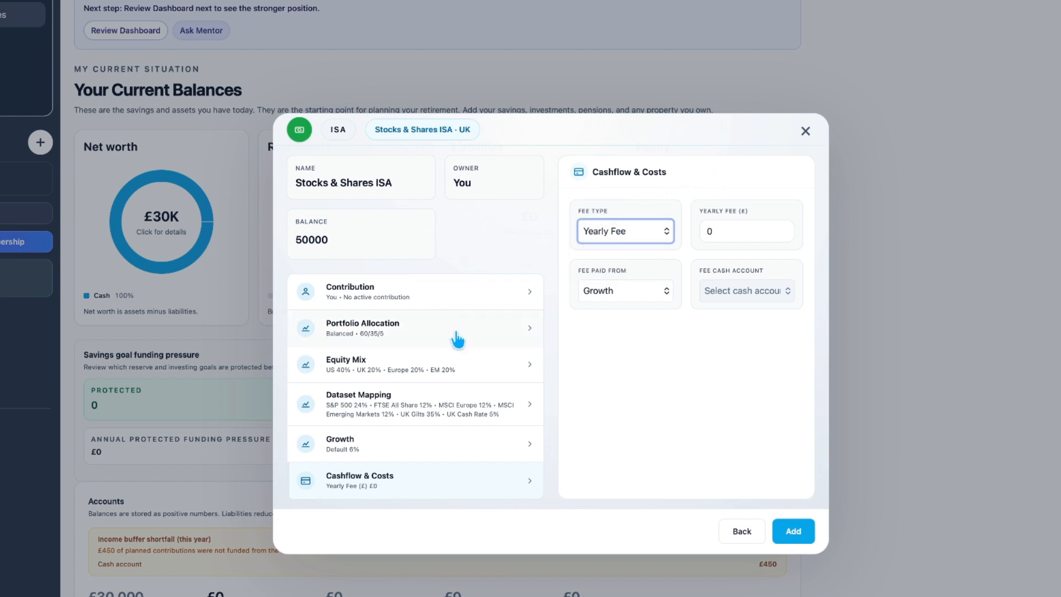
click(414, 334)
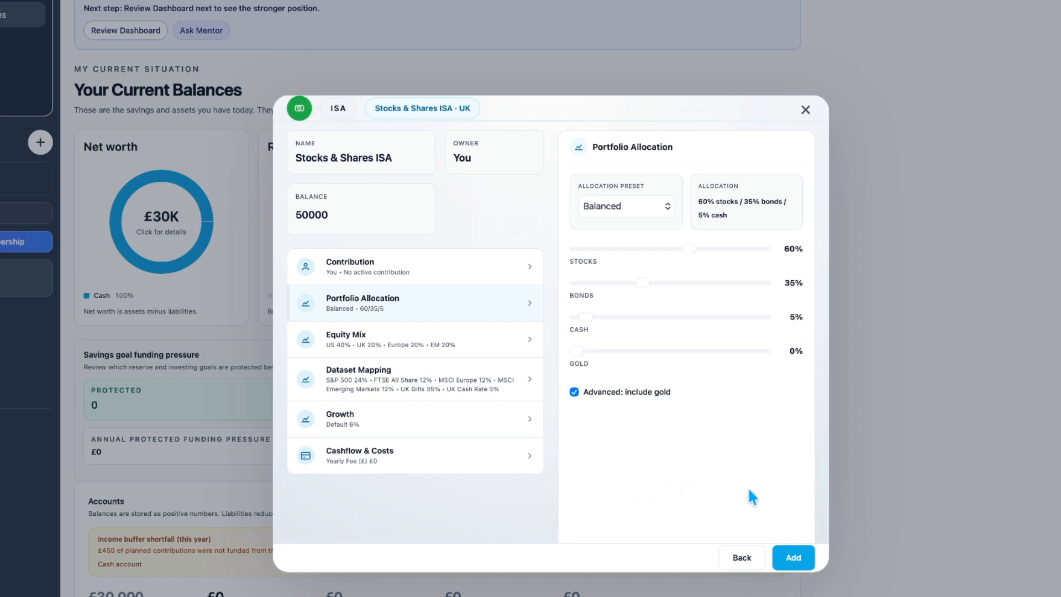
click(793, 559)
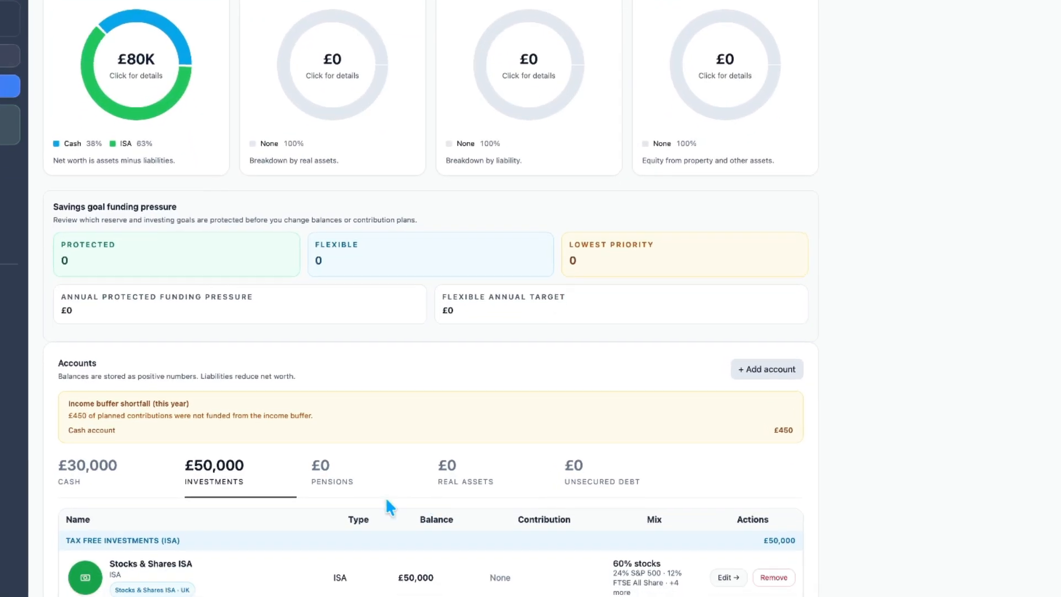
Compare the pension products offered for the United States and the United Kingdom, and leave the selection without adding a pension.
click(324, 483)
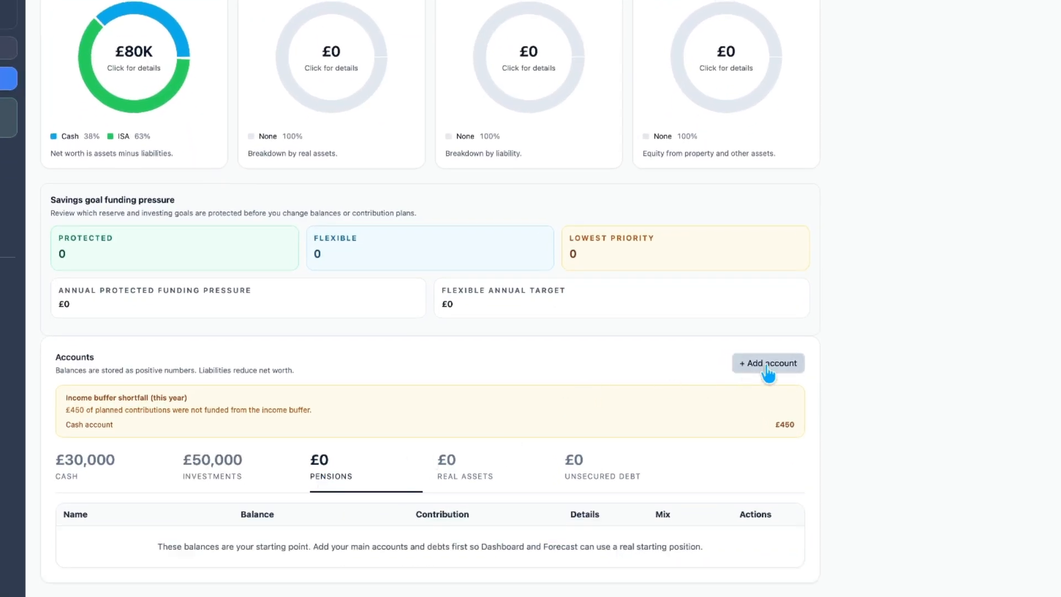
click(747, 364)
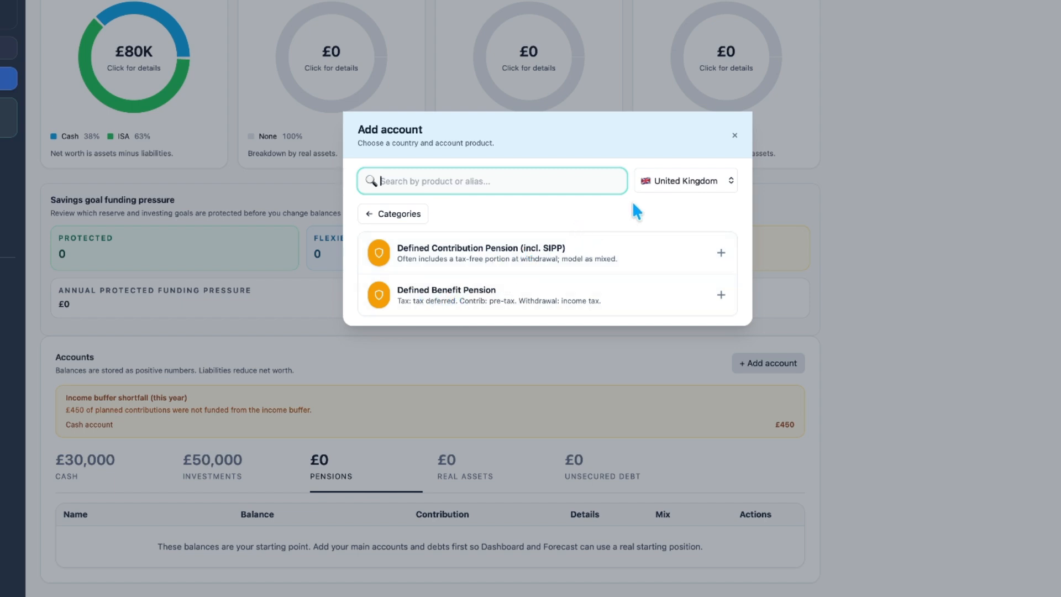
click(712, 186)
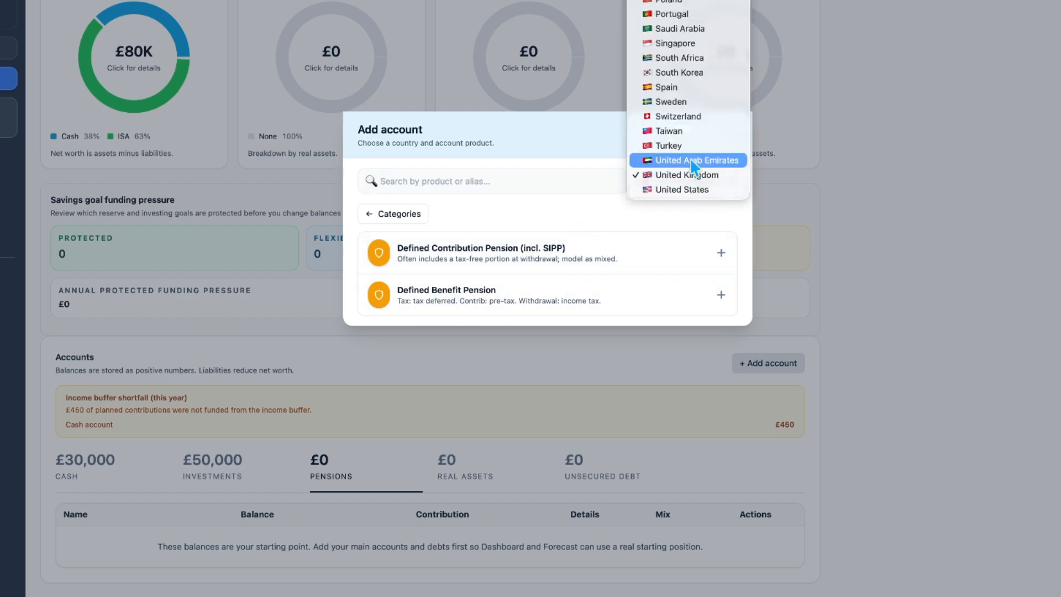
click(686, 190)
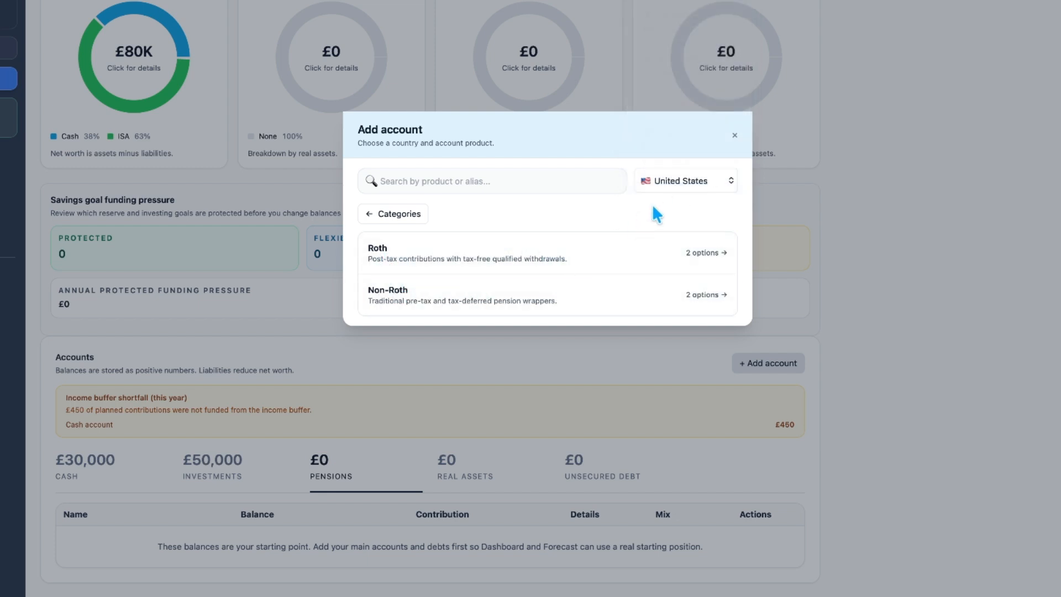
click(688, 182)
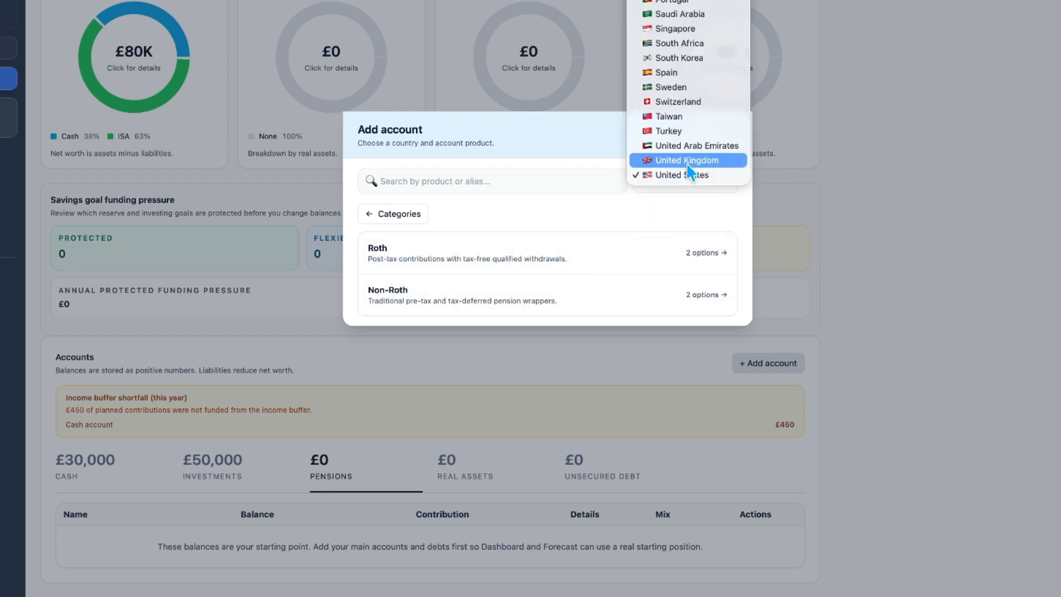
click(683, 161)
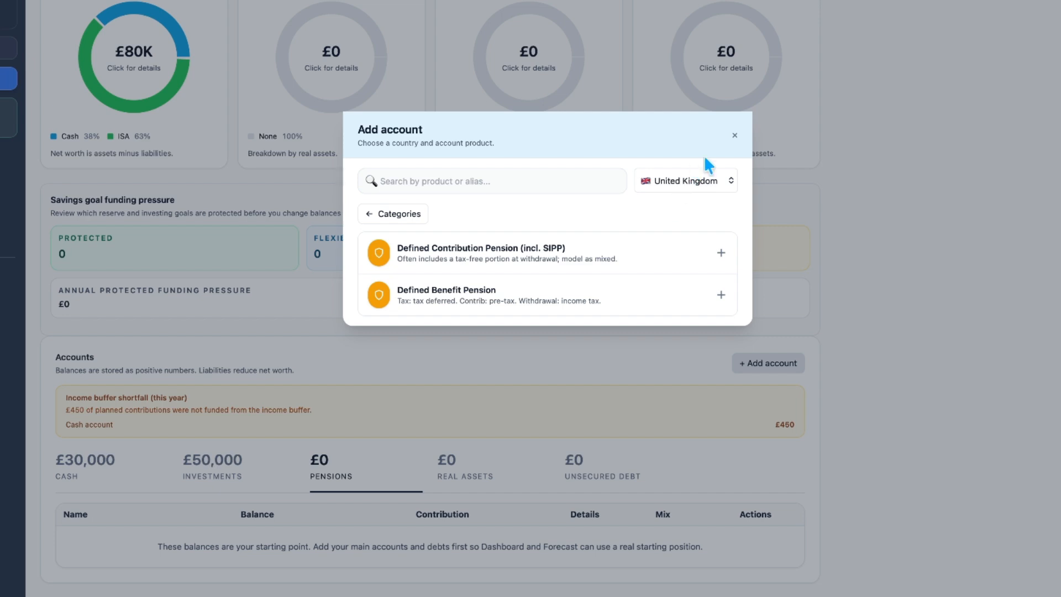
click(735, 135)
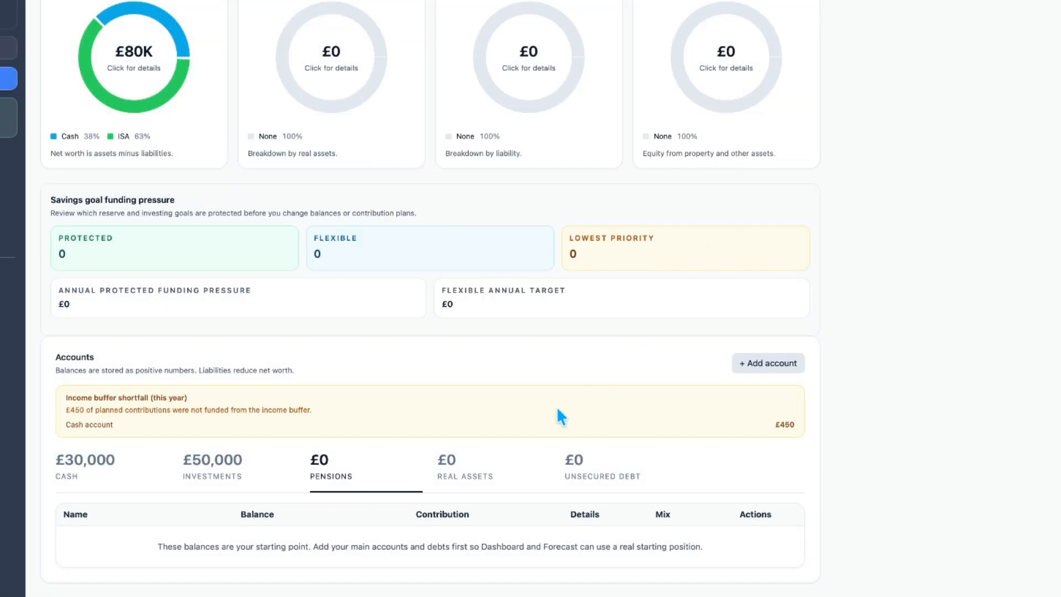
Start adding a Property under real assets and set its current value to 500000.
click(457, 479)
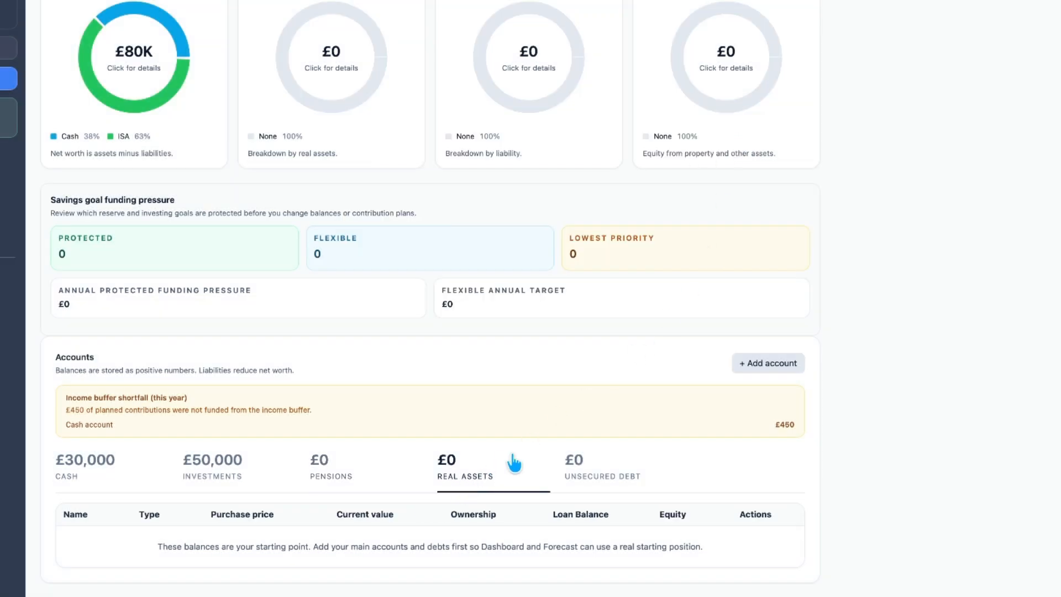
click(771, 366)
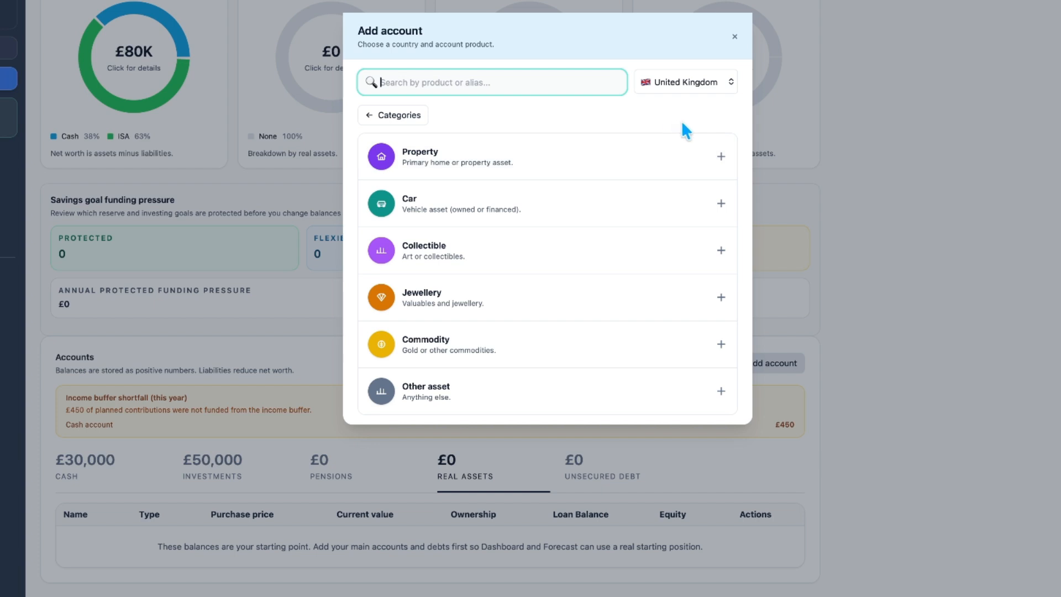
click(717, 159)
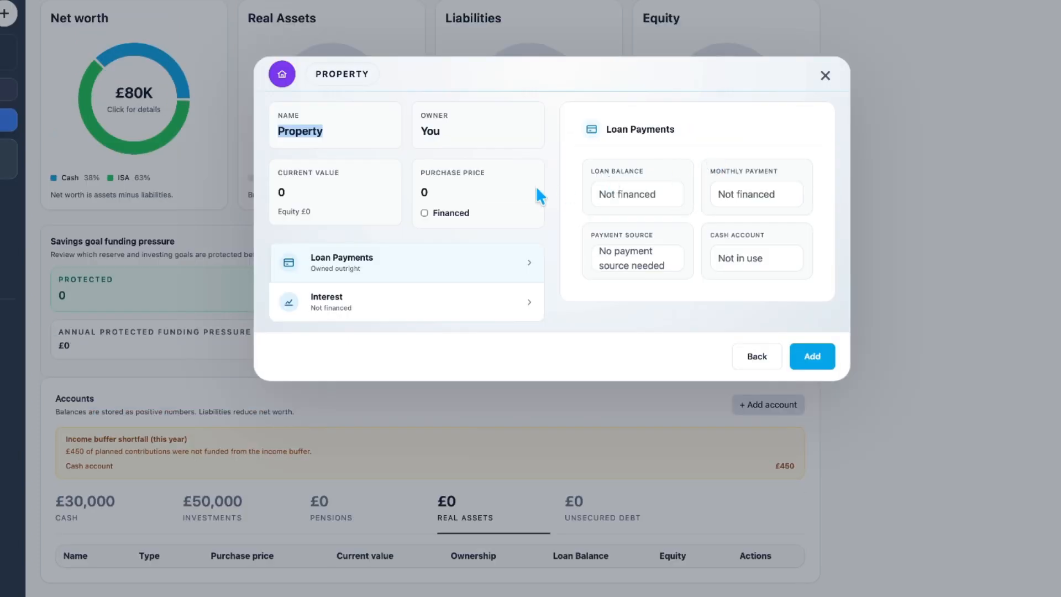
click(322, 193)
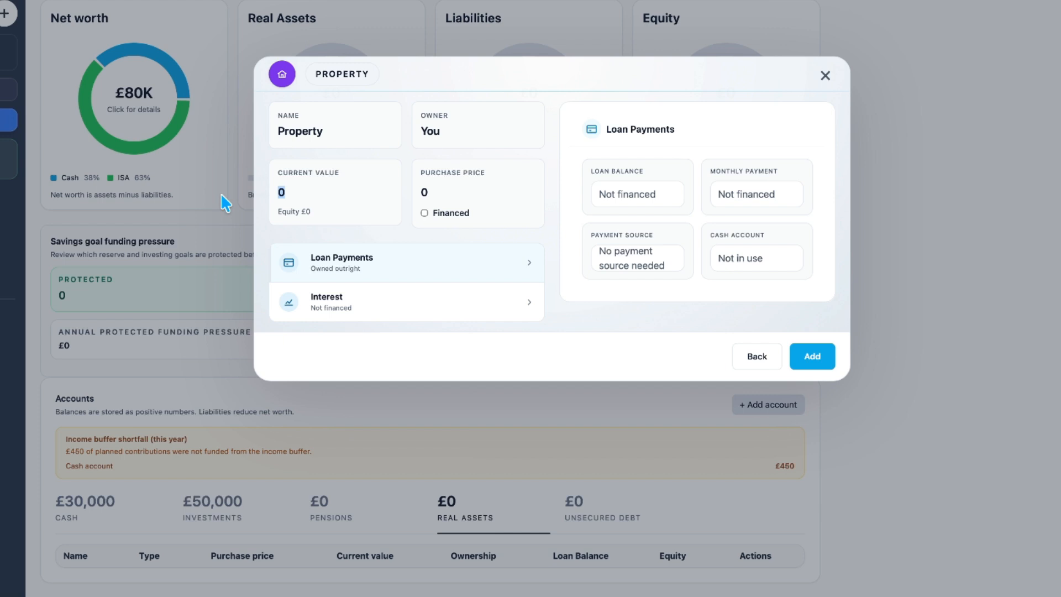
text(500000)
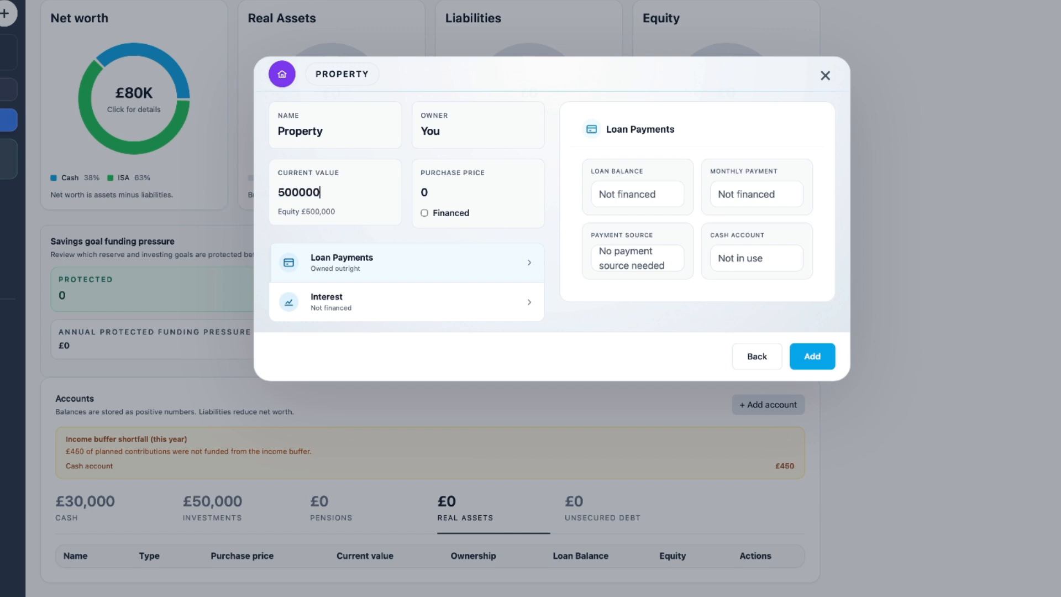
Set the property's purchase price to 250000 and mark it as financed.
click(445, 192)
text(25000)
text(0000)
click(424, 213)
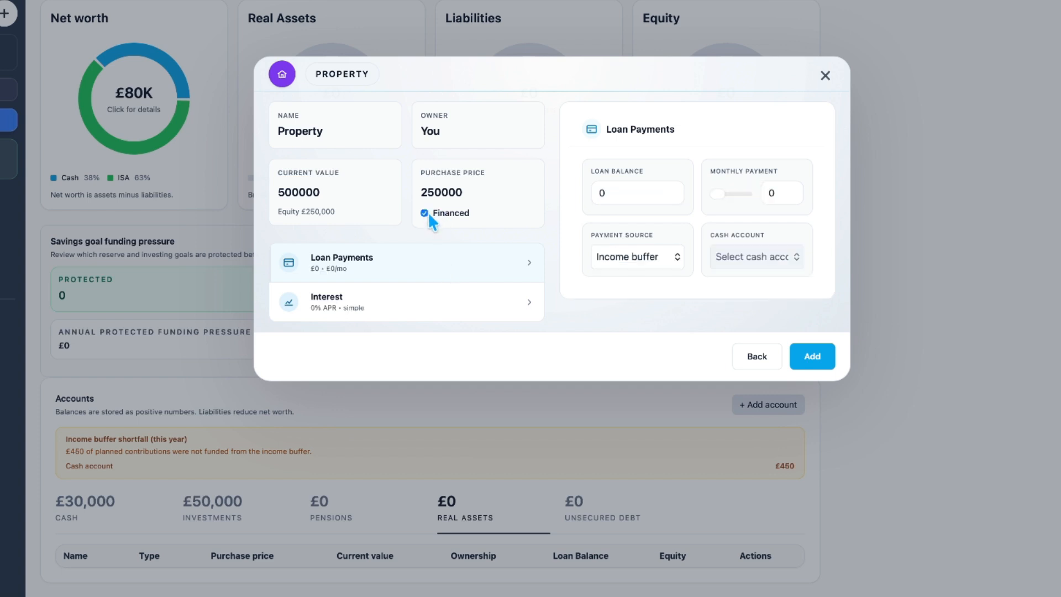
click(645, 185)
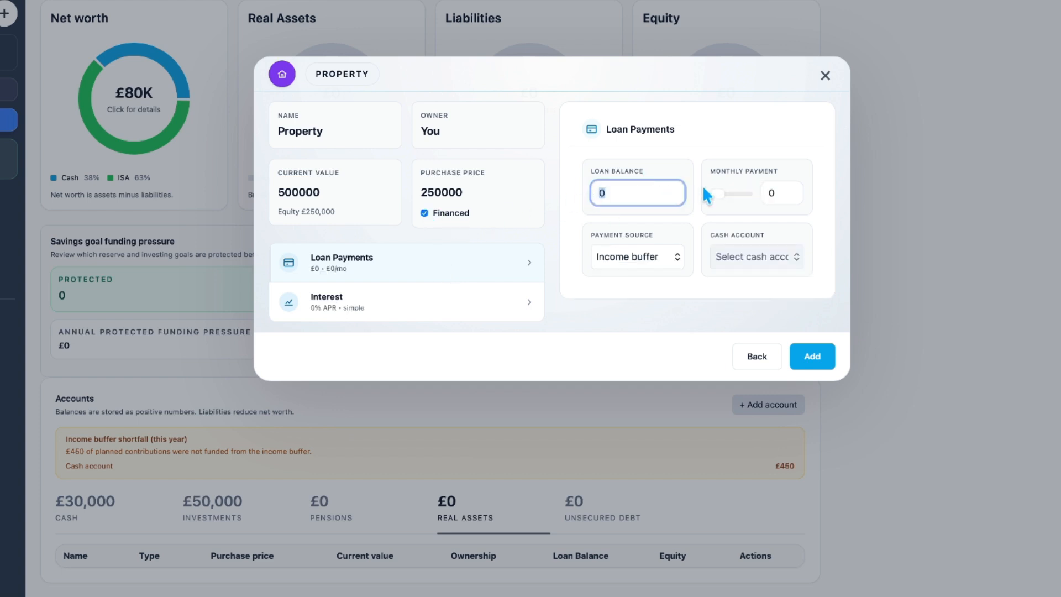
mouse_move(720, 195)
mouse_down()
mouse_move(729, 195)
mouse_move(704, 194)
mouse_up()
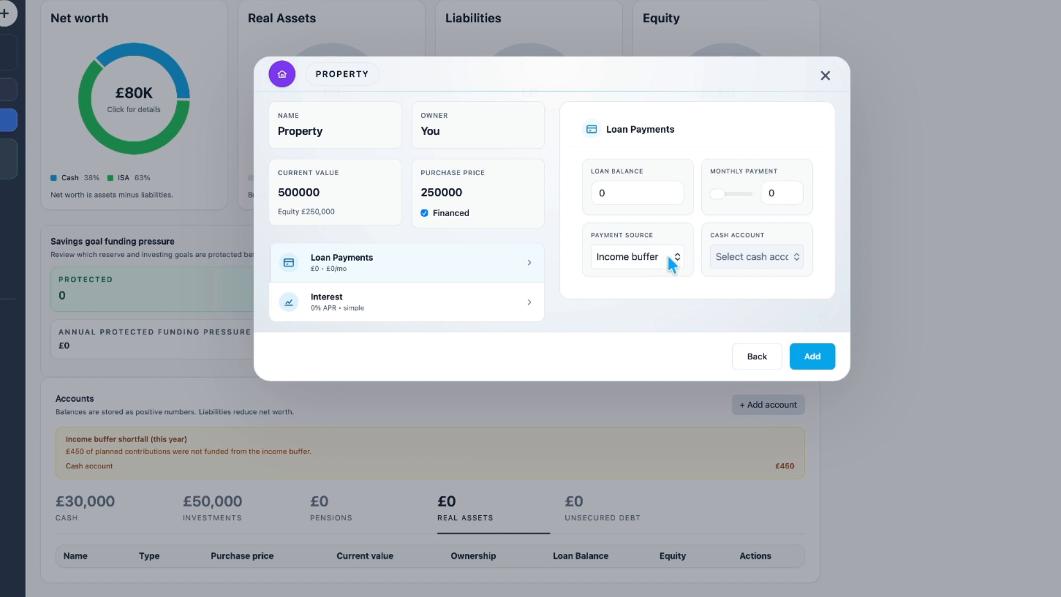
Set the property loan's interest to 2.8% APR, compounded monthly, and add the property.
click(529, 305)
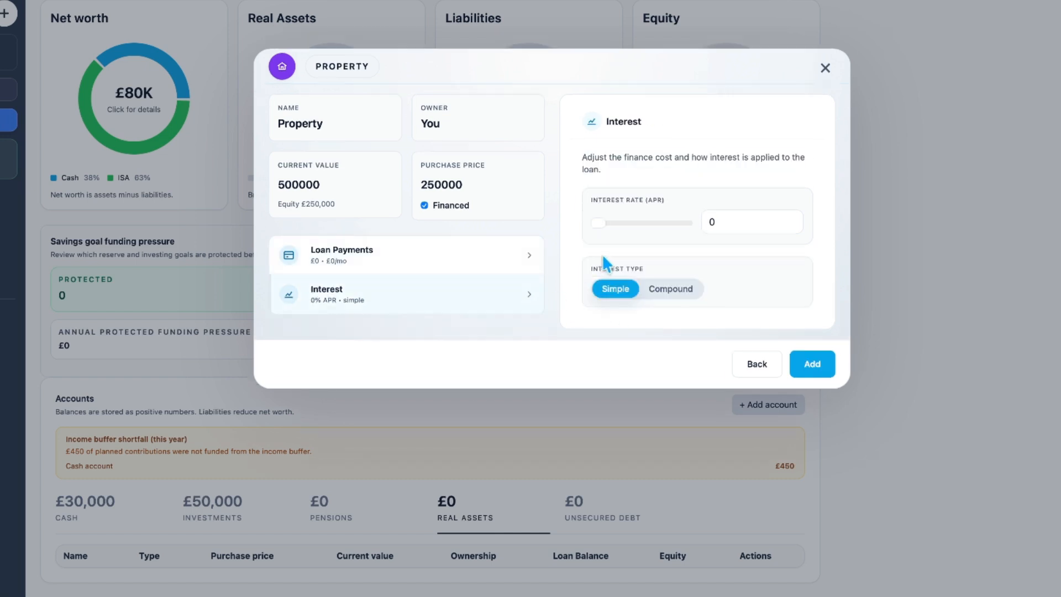
drag(625, 223, 602, 223)
click(672, 289)
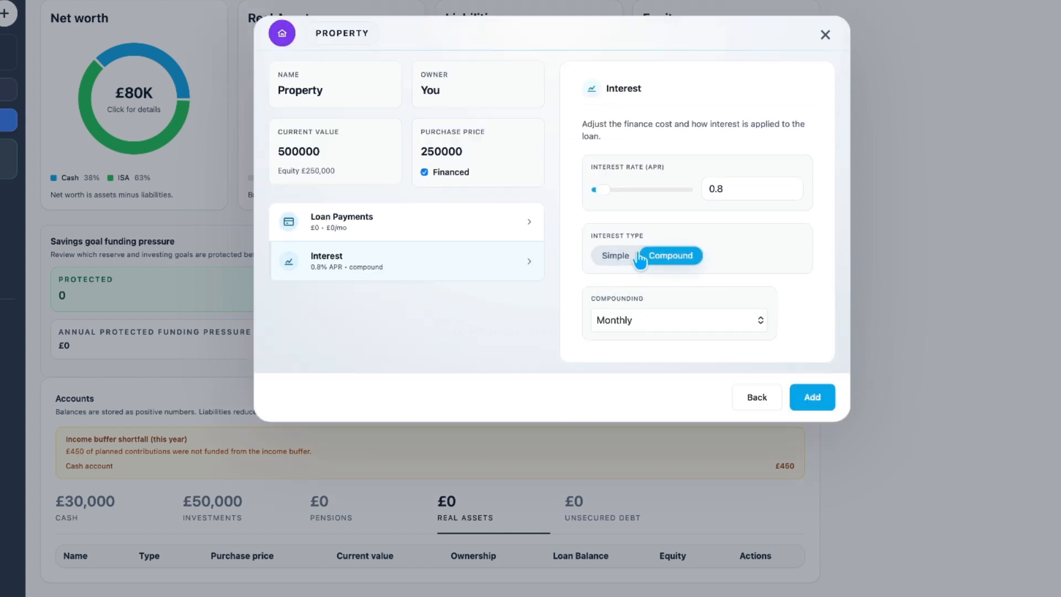
click(642, 325)
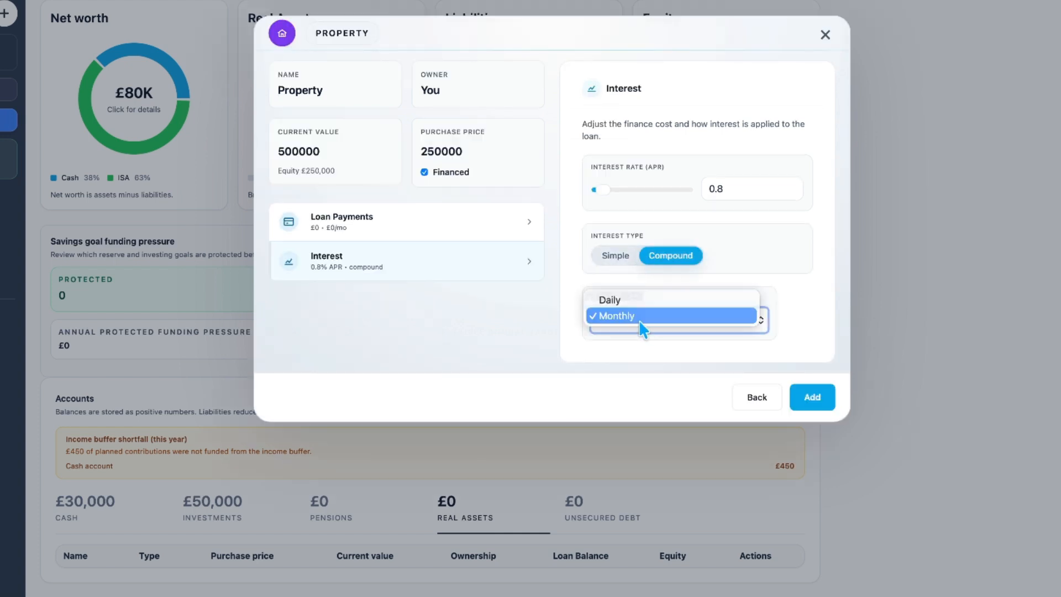
click(773, 275)
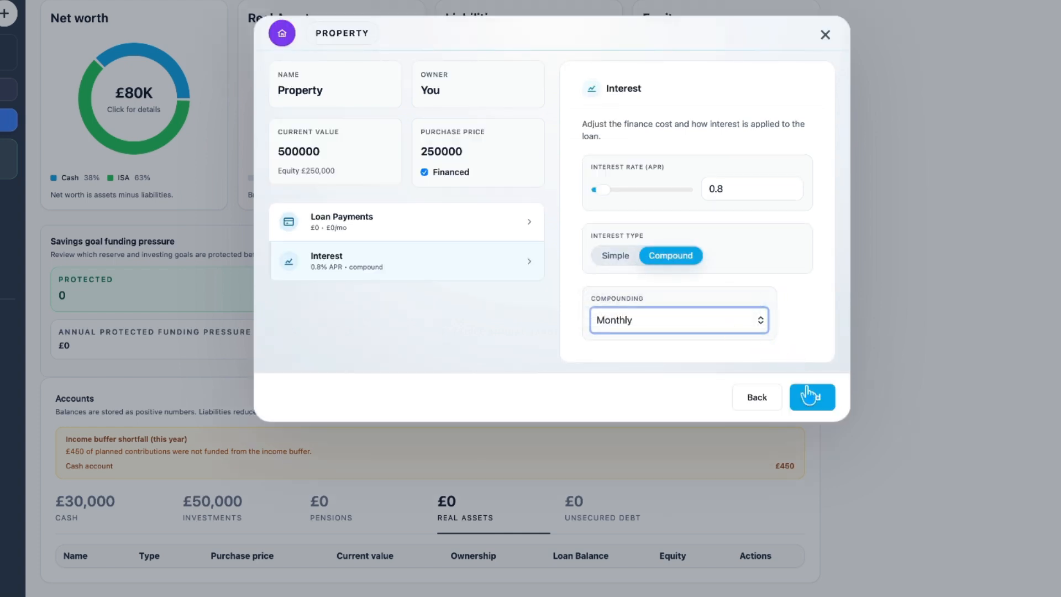
drag(607, 190, 614, 189)
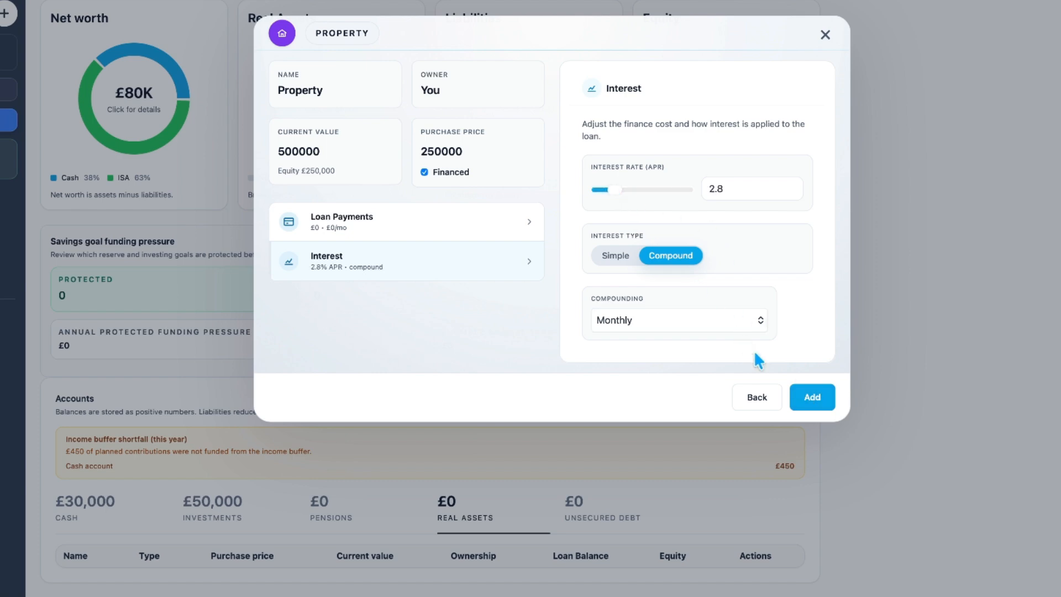
click(797, 397)
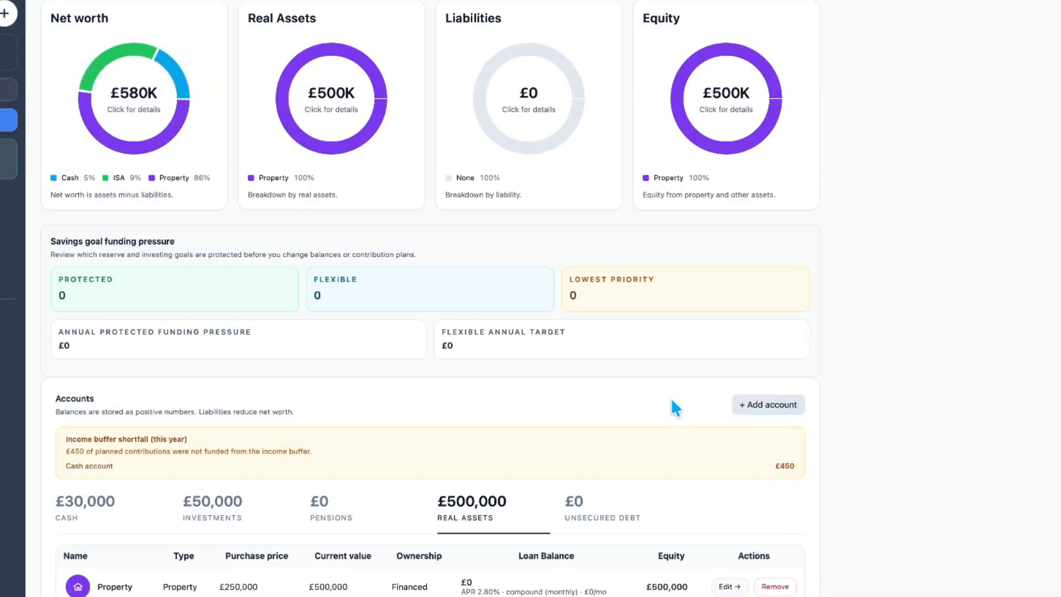
Open the Property entry for editing to review its loan payment details, and go back without saving.
scroll(619, 382, down, 1)
scroll(225, 130, up, 1)
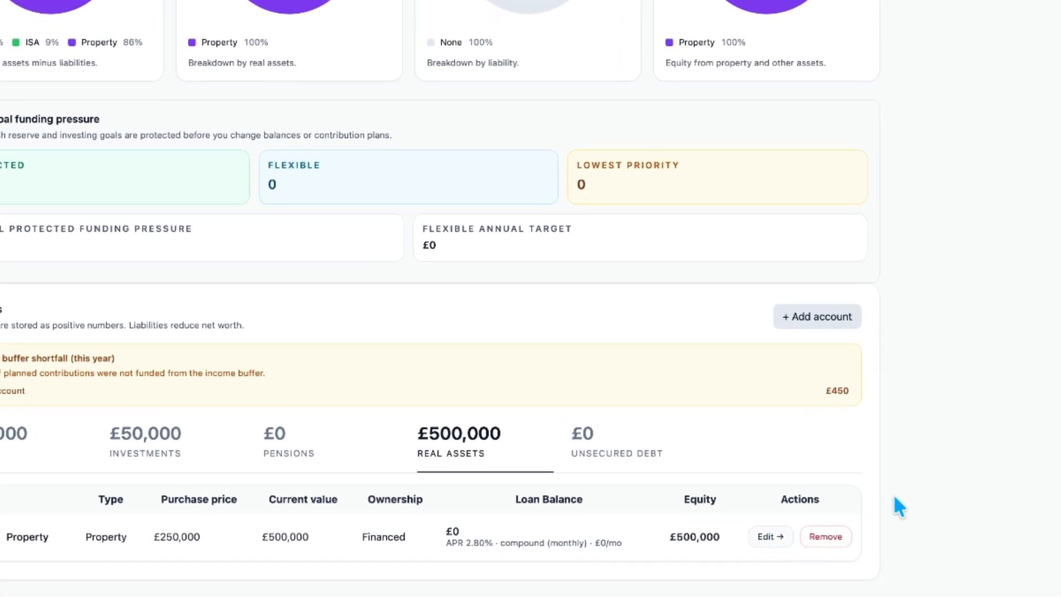
click(769, 538)
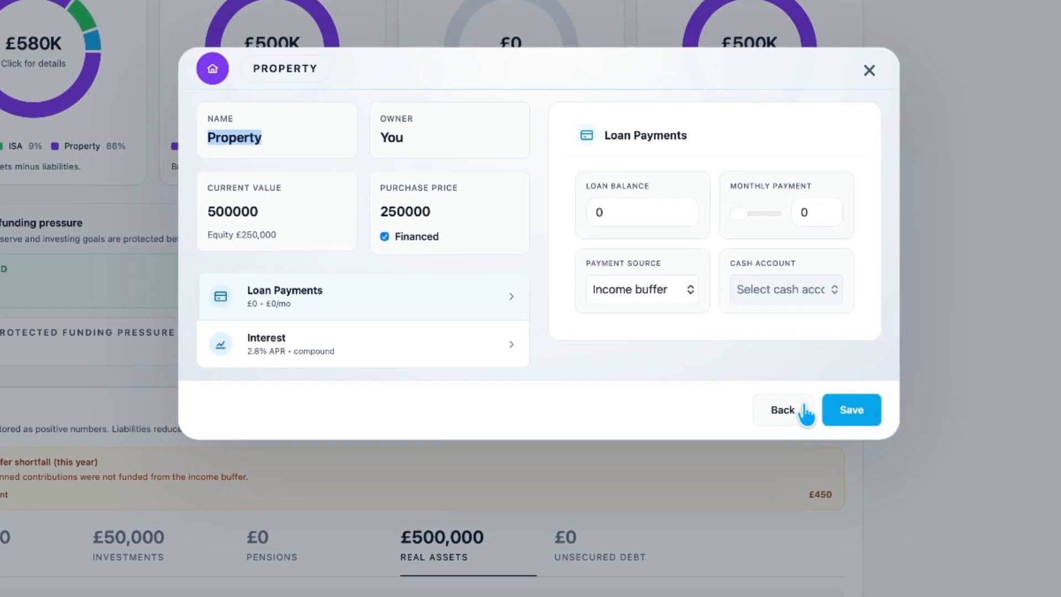
click(810, 414)
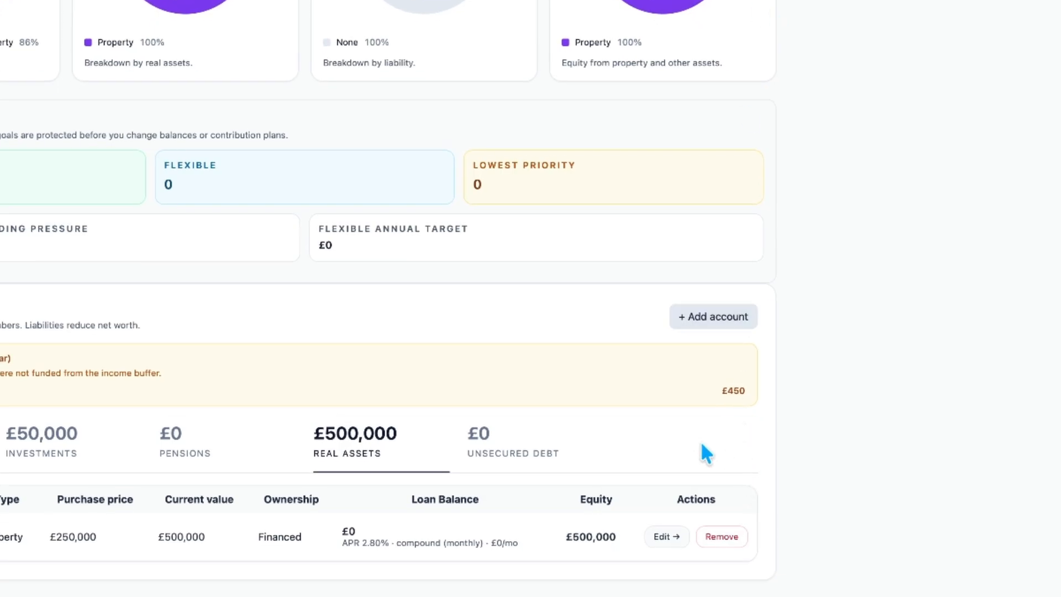
Examine the balance owed, interest rate and monthly payment fields for a new Unsecured debt account, and close the form without adding it.
click(520, 441)
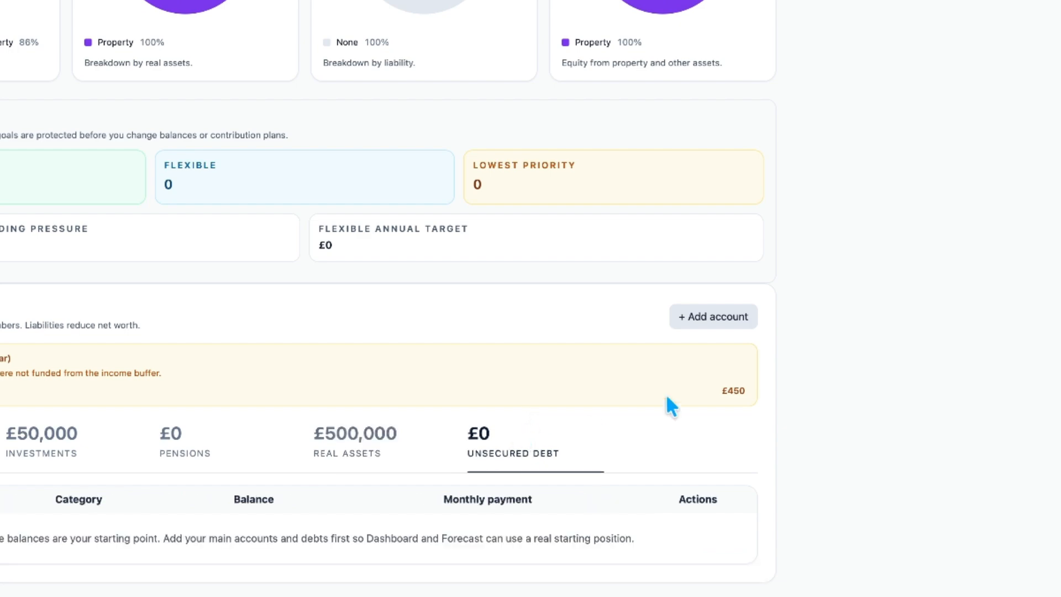
click(717, 329)
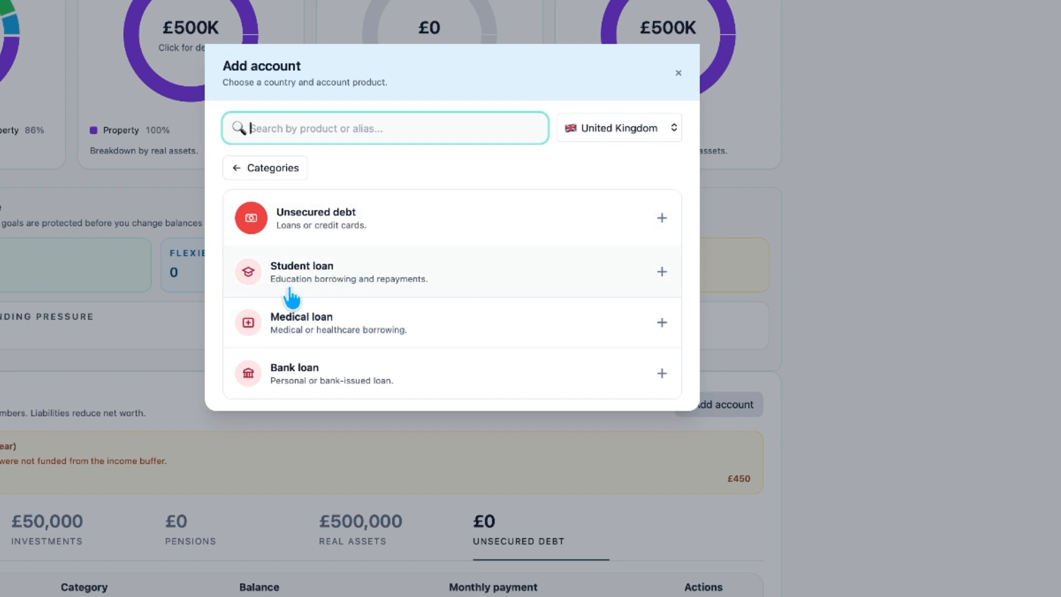
click(498, 221)
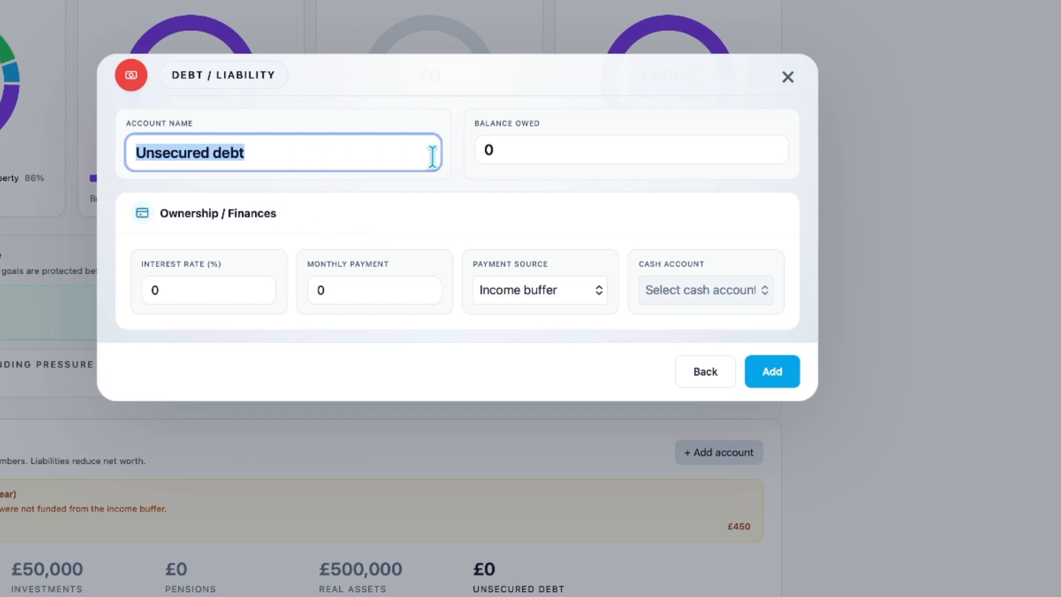
click(517, 152)
click(212, 288)
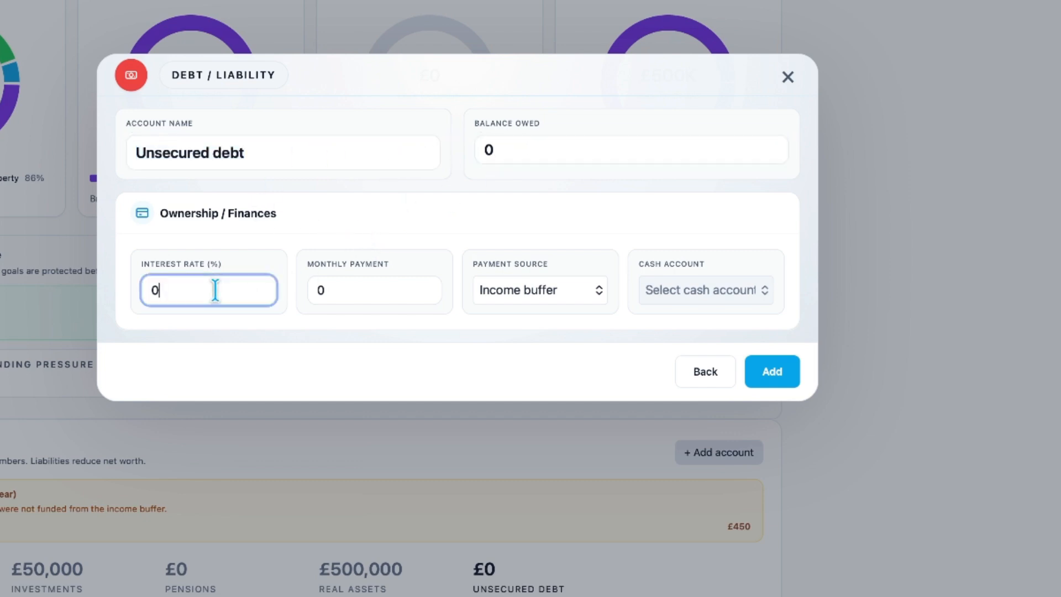
click(377, 293)
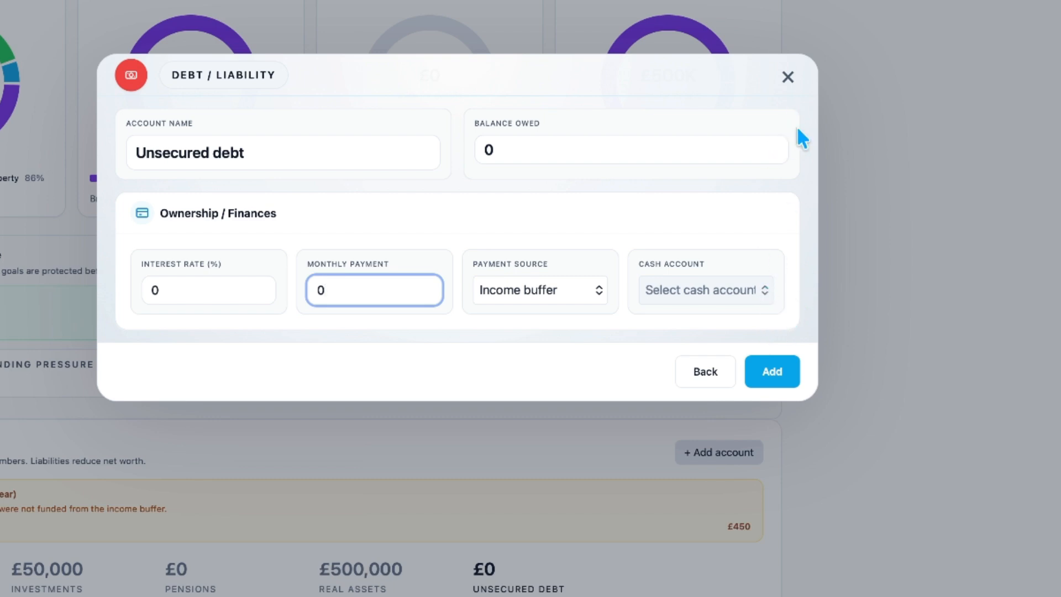
click(789, 78)
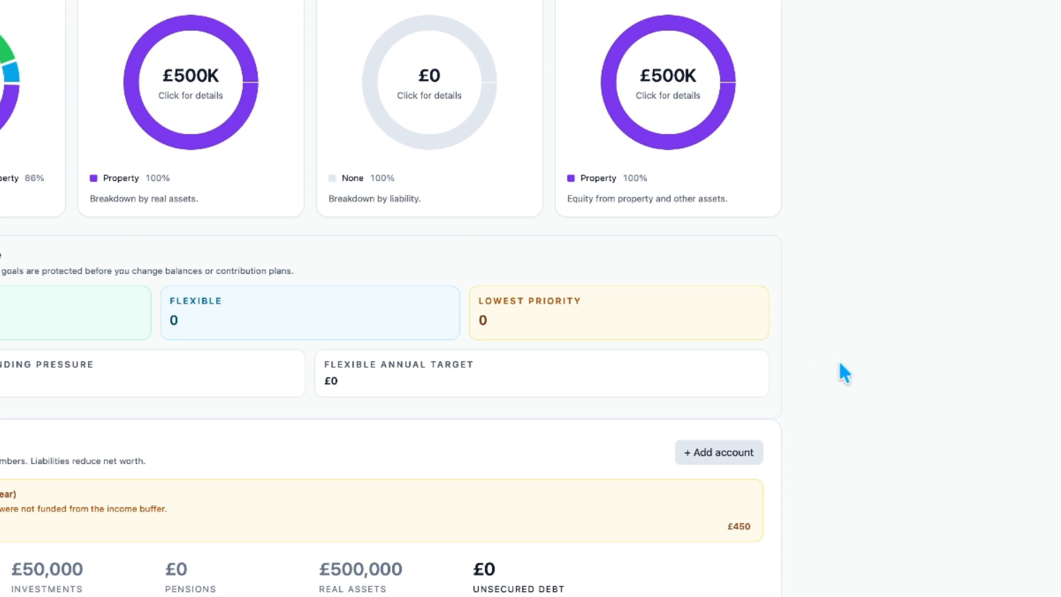
scroll(608, 503, down, 2)
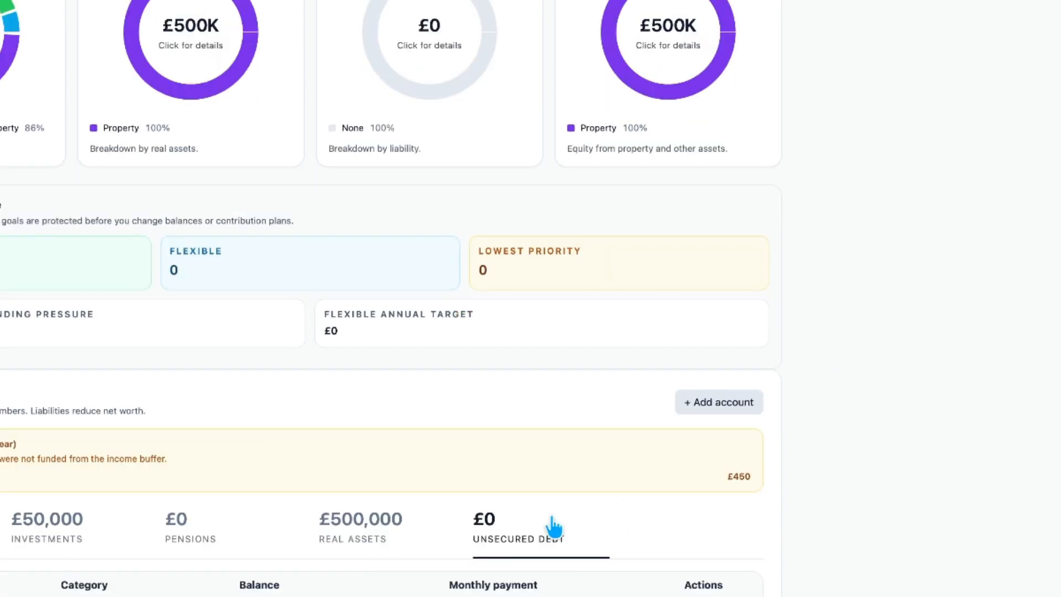